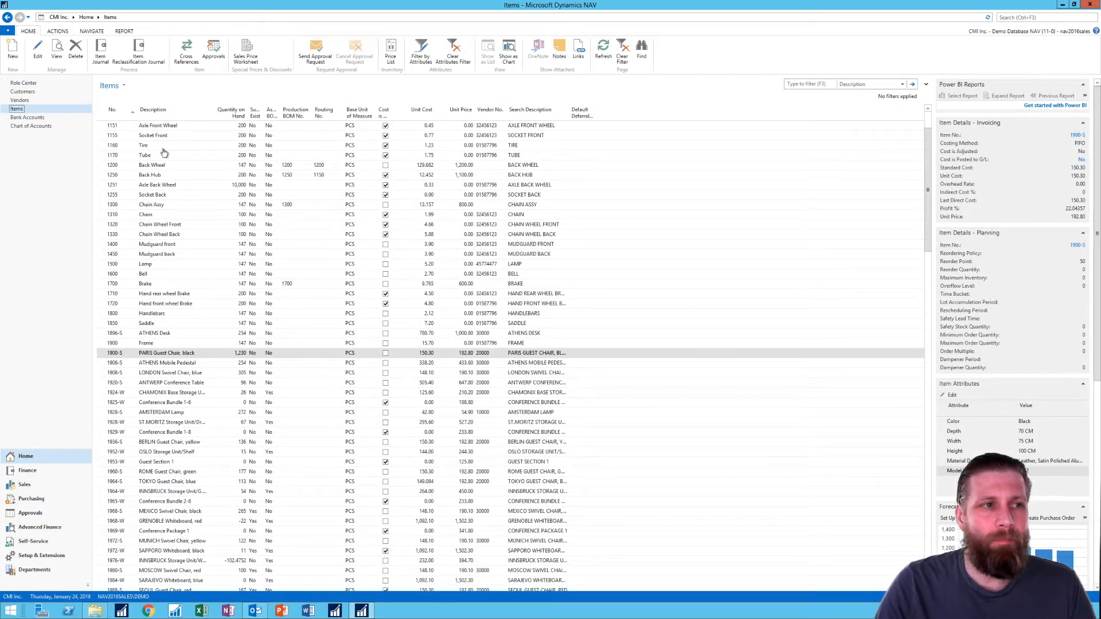
# Step: Start a new item based on the Item MANUFACT template
pyautogui.click(13, 53)
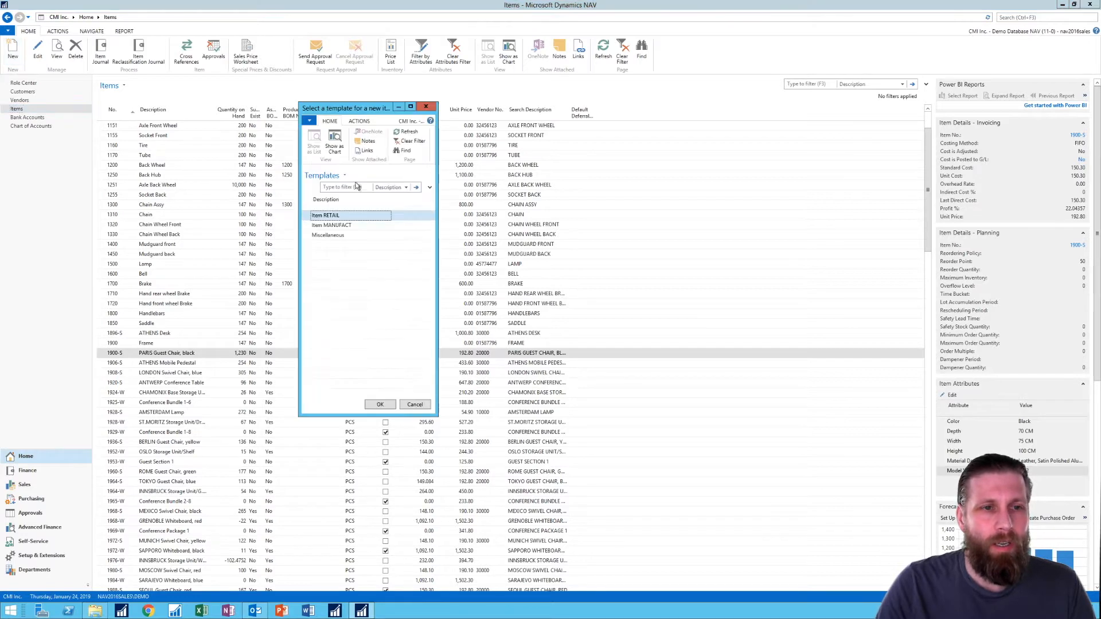
pyautogui.moveTo(437, 229); pyautogui.dragTo(602, 229)
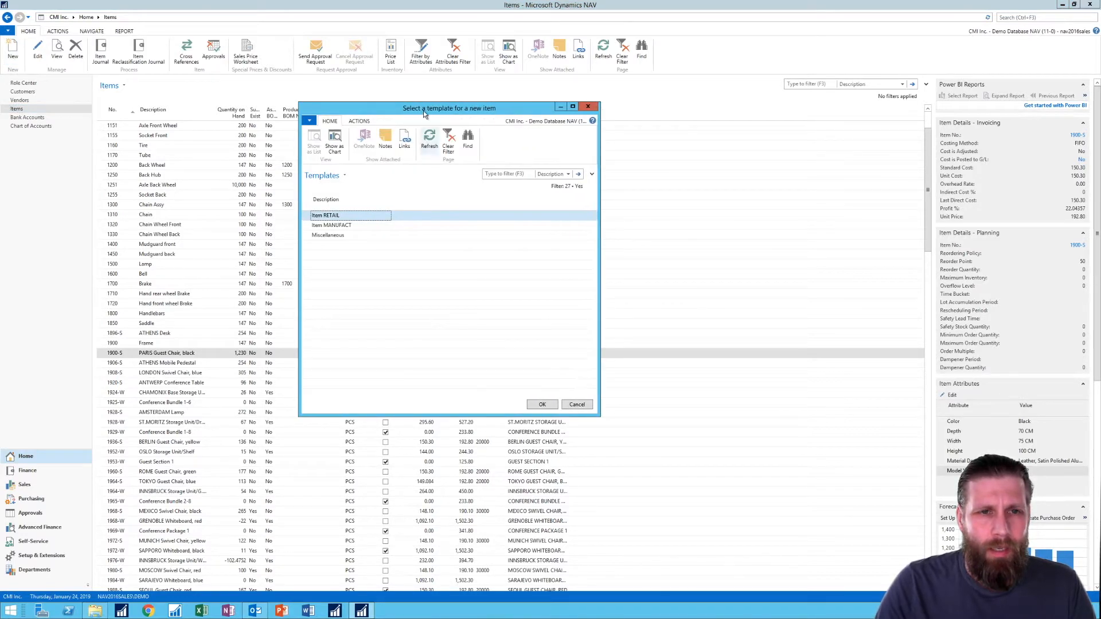
pyautogui.moveTo(522, 109); pyautogui.dragTo(639, 93)
pyautogui.click(447, 210)
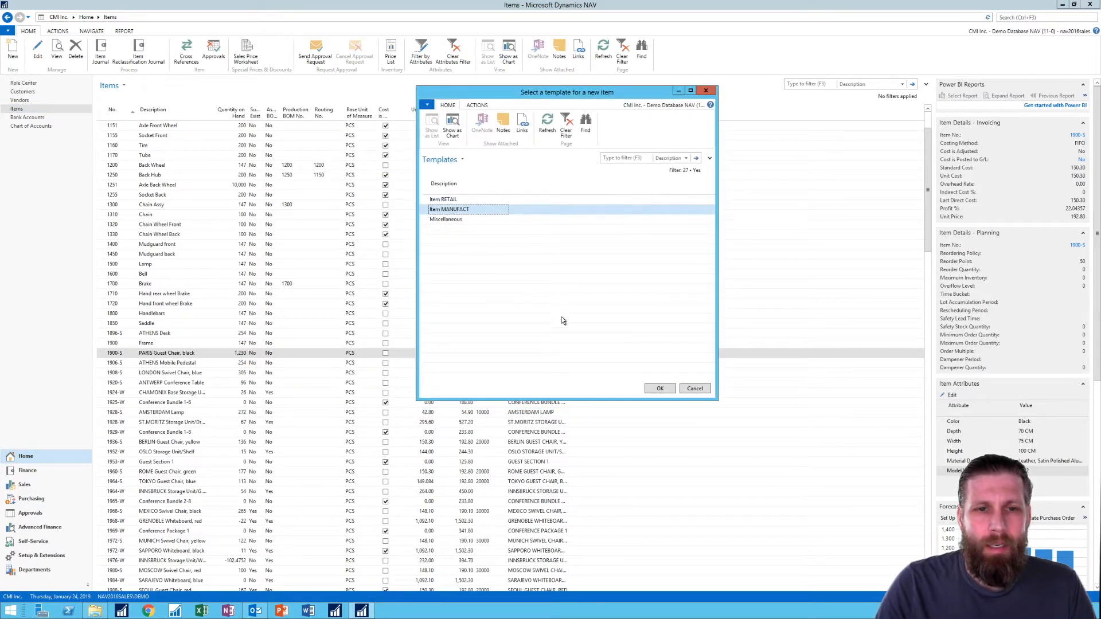
pyautogui.click(656, 388)
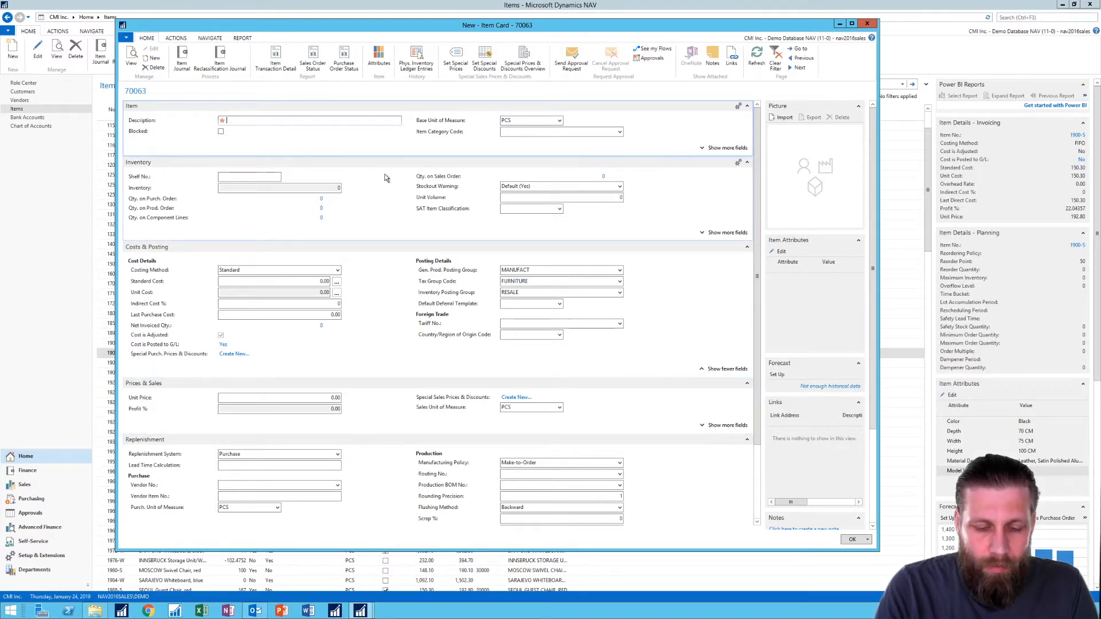
# Step: Enter Ground Coffee Bag 1lbs as the new item's description and close its card
pyautogui.write('nd Coffee B')
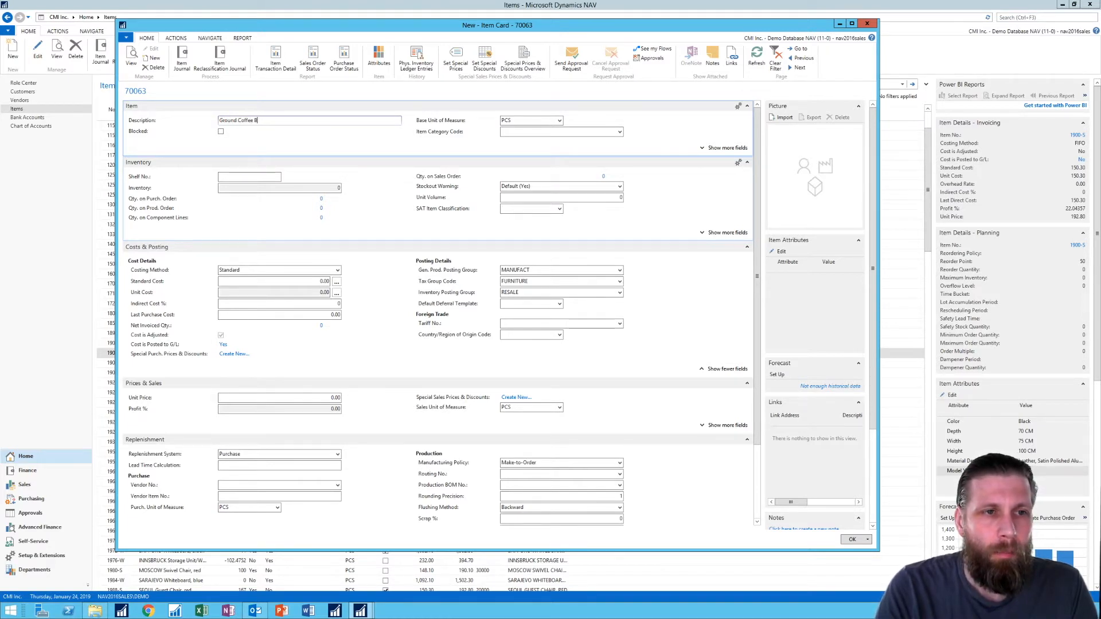
pyautogui.write('ag 1')
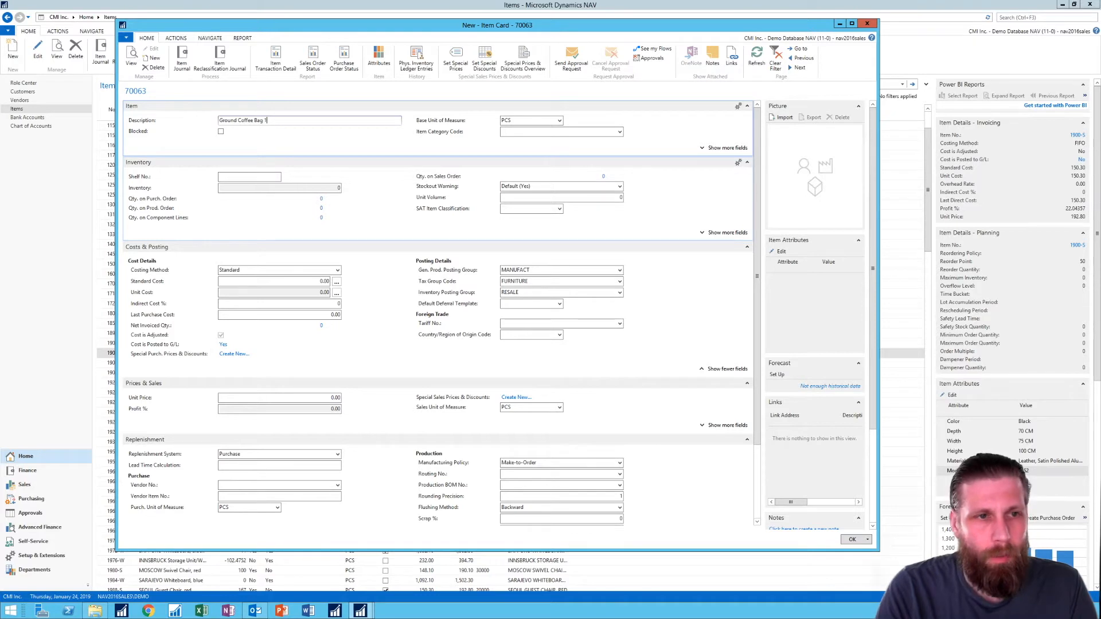
pyautogui.write('lbs')
pyautogui.press('Tab')
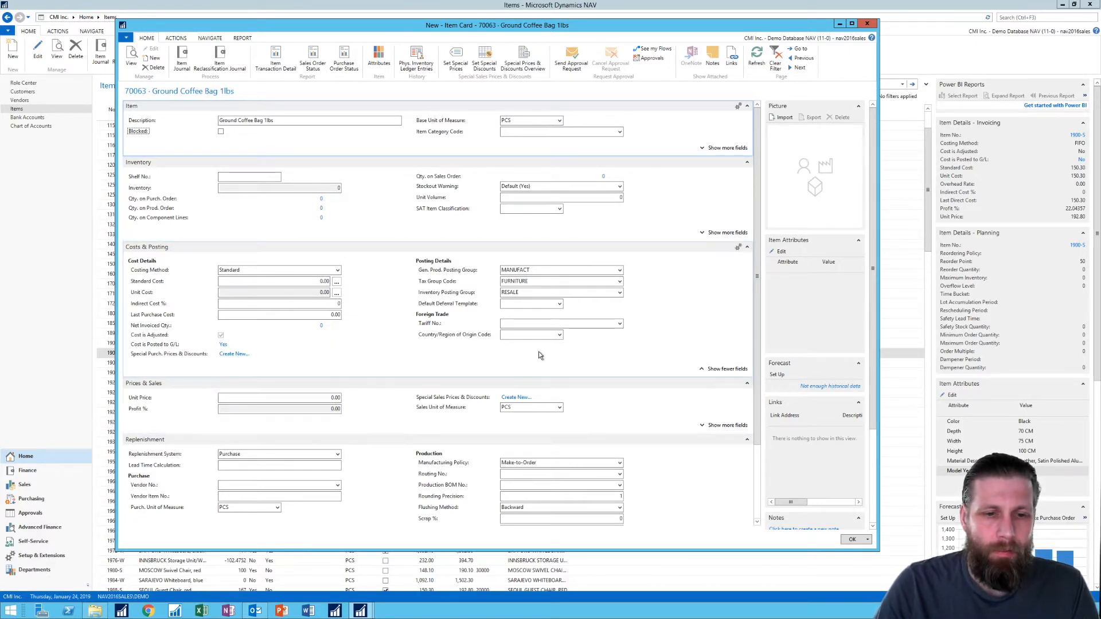
pyautogui.scroll(-3, 538, 351)
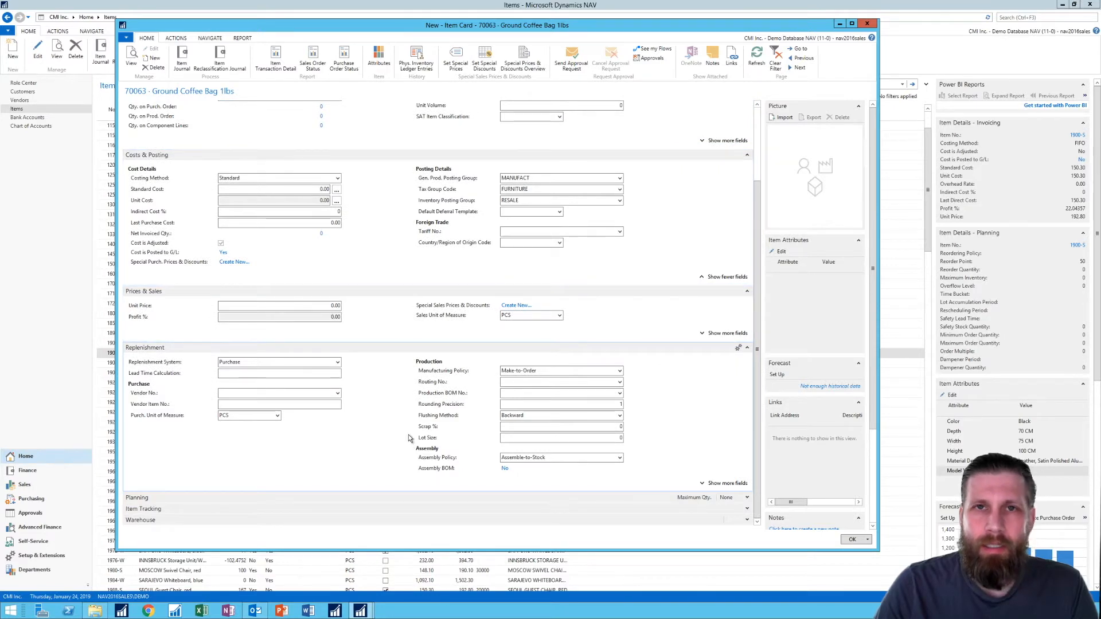
pyautogui.click(867, 23)
# Step: Create another item from the Item MANUFACT template with the description Coffee Beans
pyautogui.click(14, 50)
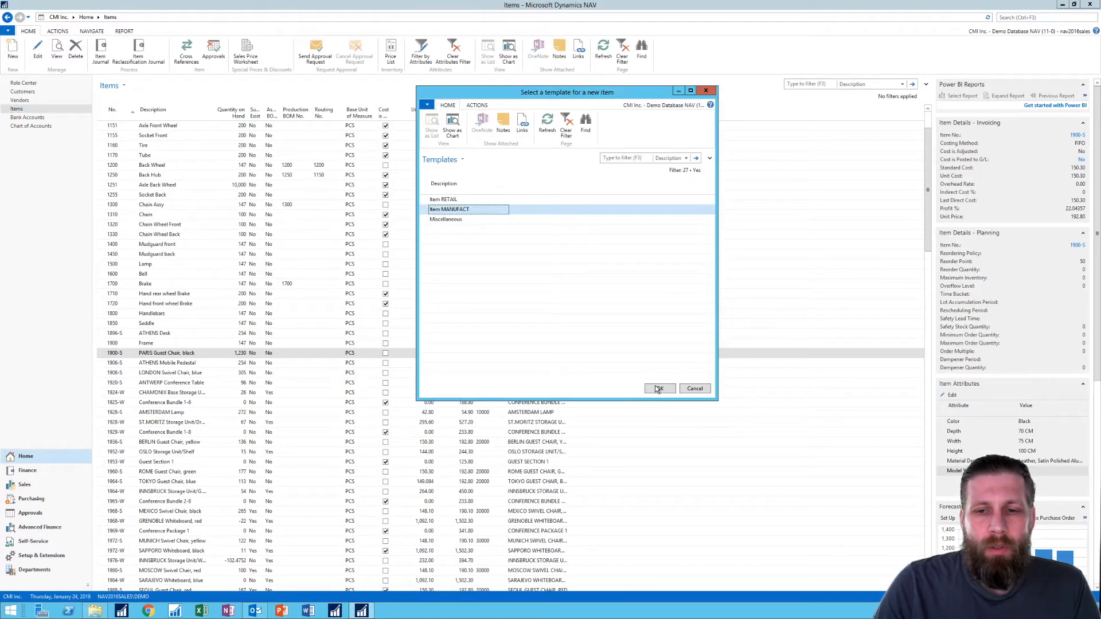
pyautogui.click(660, 389)
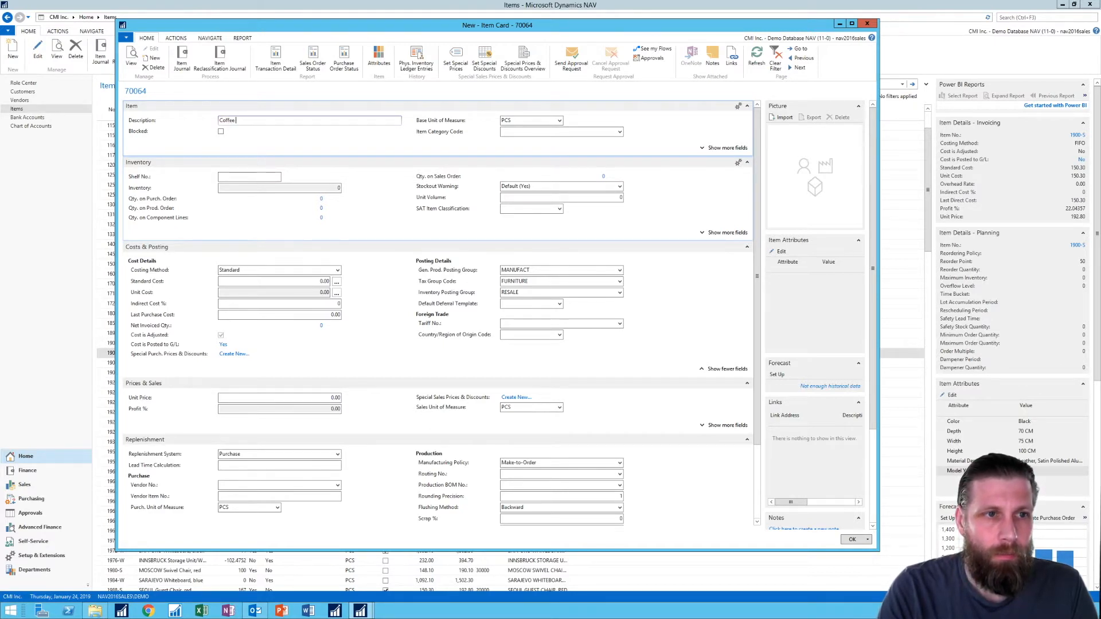
pyautogui.press('Tab')
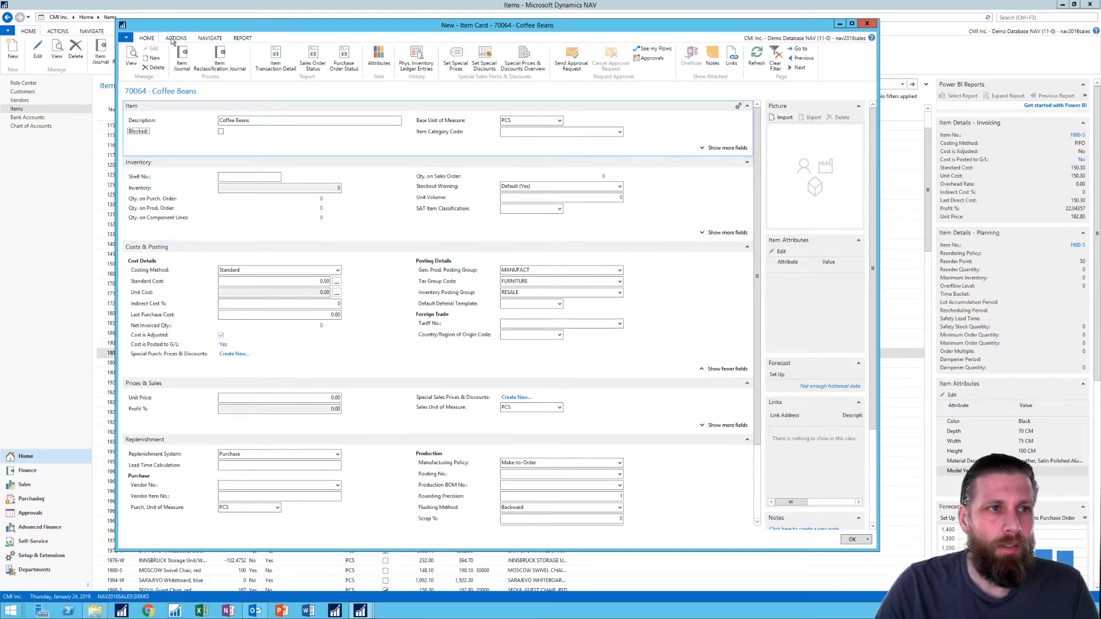
# Step: Check the units of measure defined for the Coffee Beans item and close the list
pyautogui.scroll(-1, 243, 47)
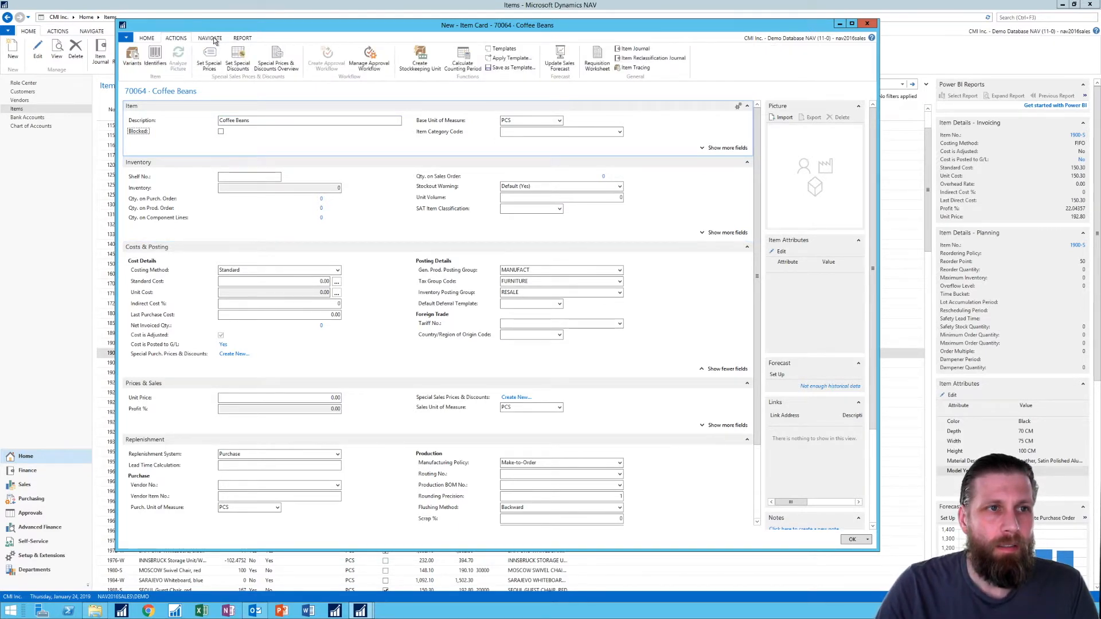
pyautogui.click(214, 40)
pyautogui.click(215, 60)
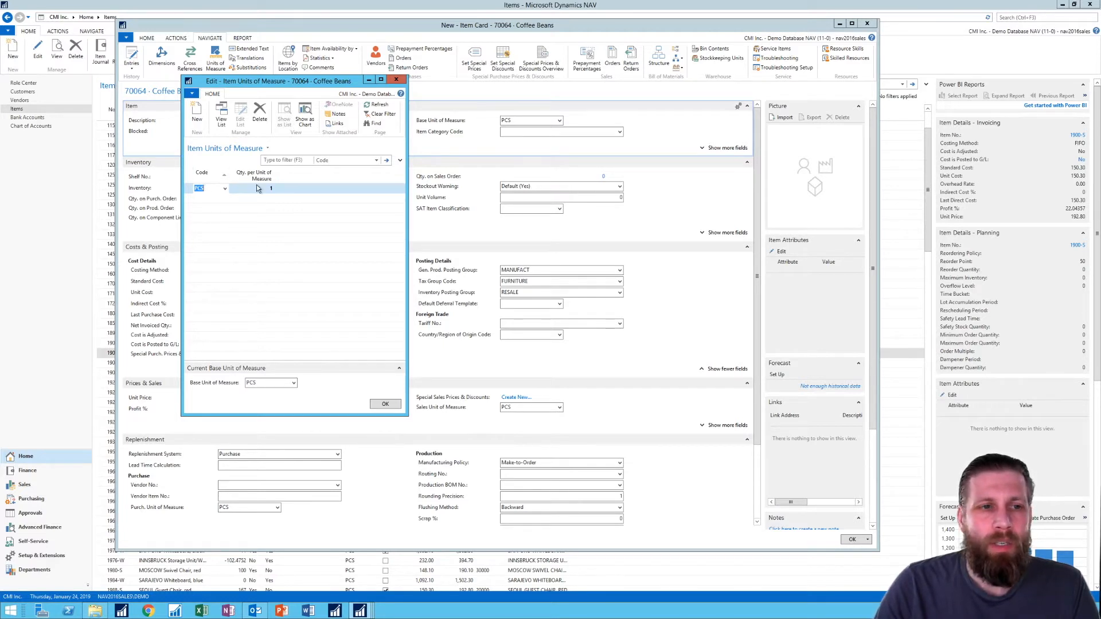
pyautogui.click(396, 80)
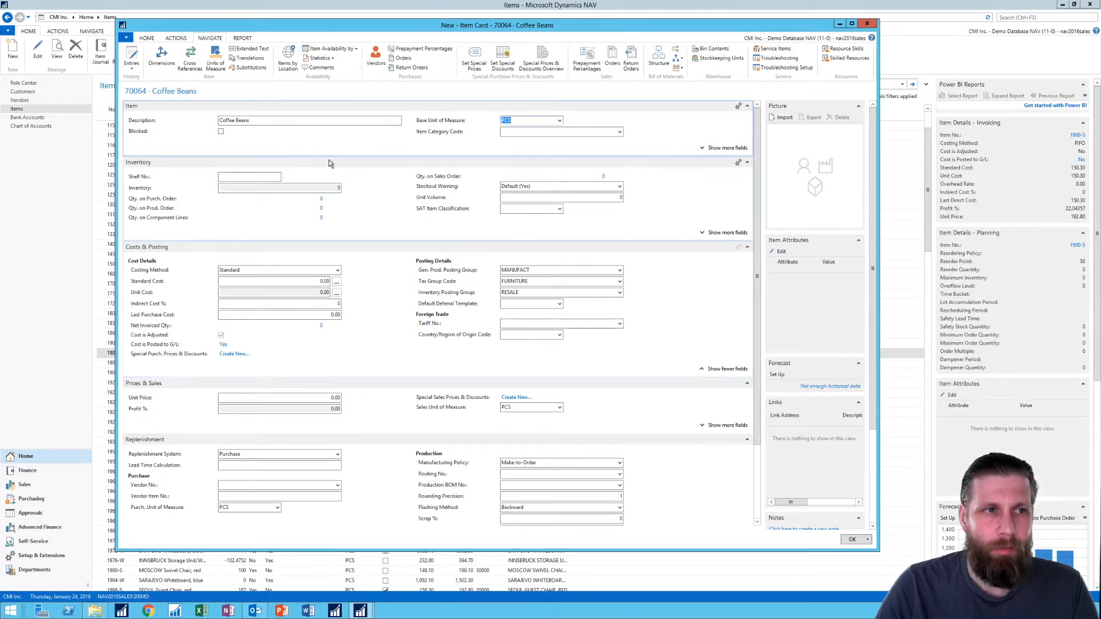
# Step: Create a third item from the Item MANUFACT template with the description Packaging
pyautogui.click(147, 37)
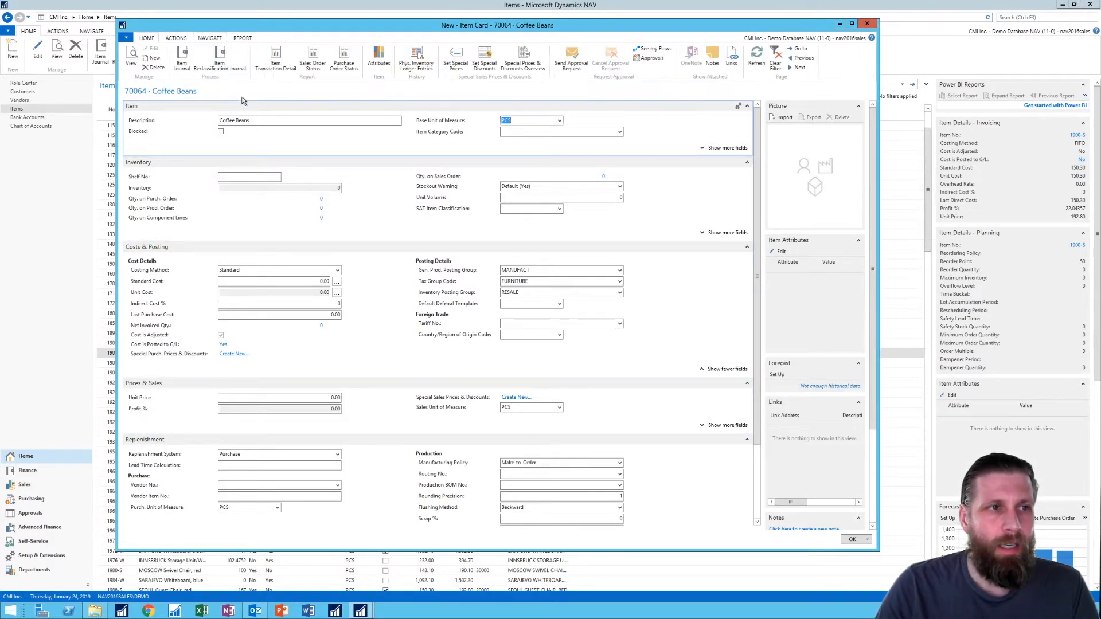
pyautogui.click(154, 57)
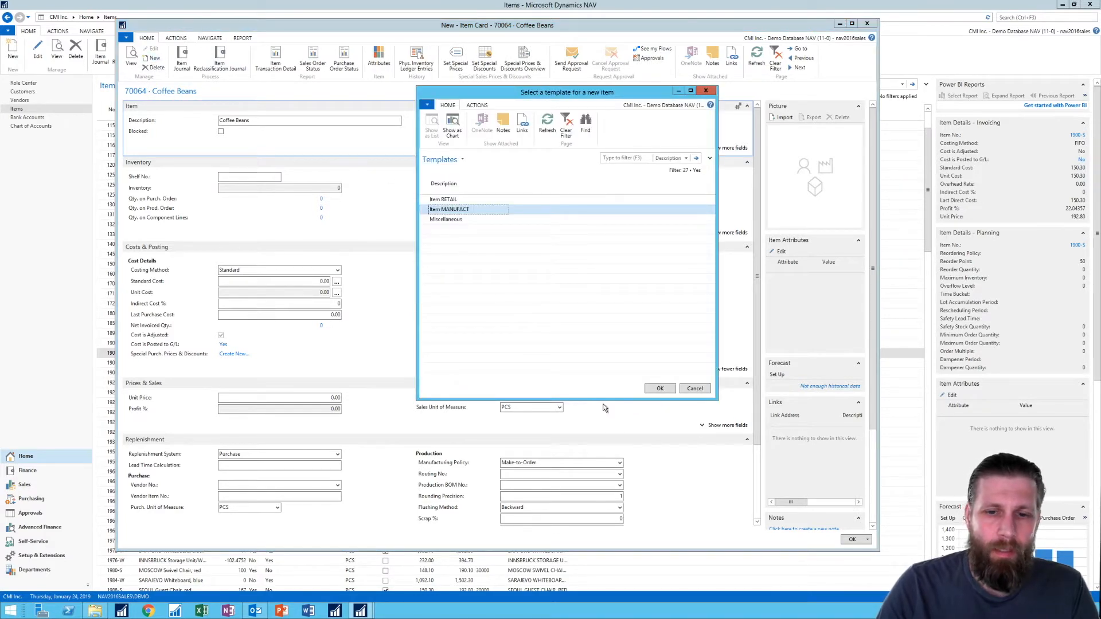
pyautogui.click(658, 389)
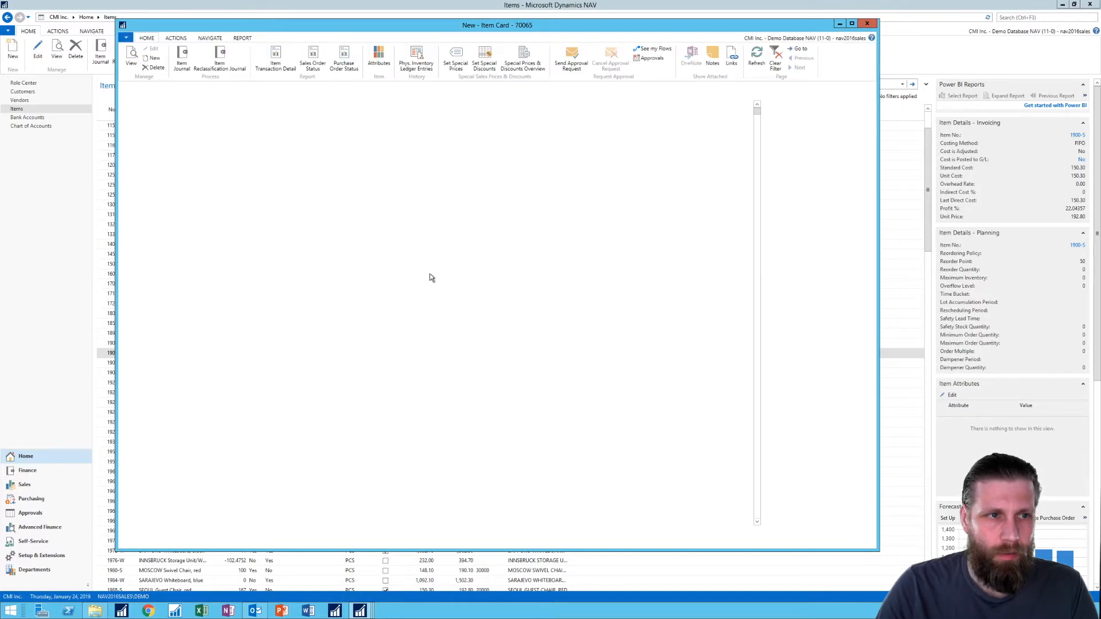
pyautogui.write('Packaging')
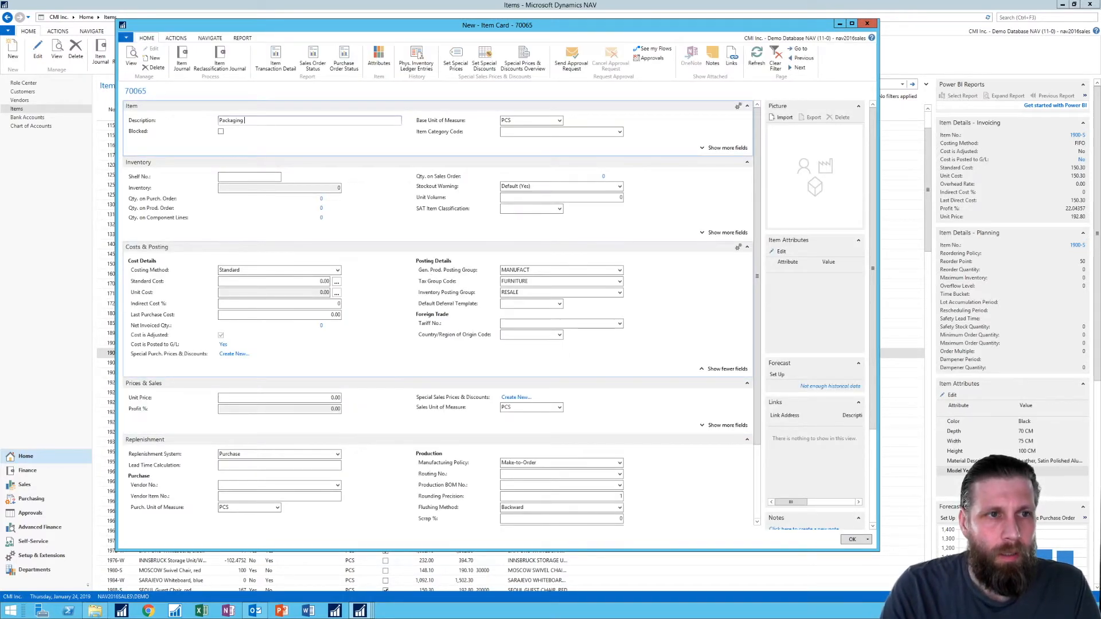
pyautogui.press('Tab')
# Step: Change the item description to Coffee Packaging and close both open item cards
pyautogui.click(312, 120)
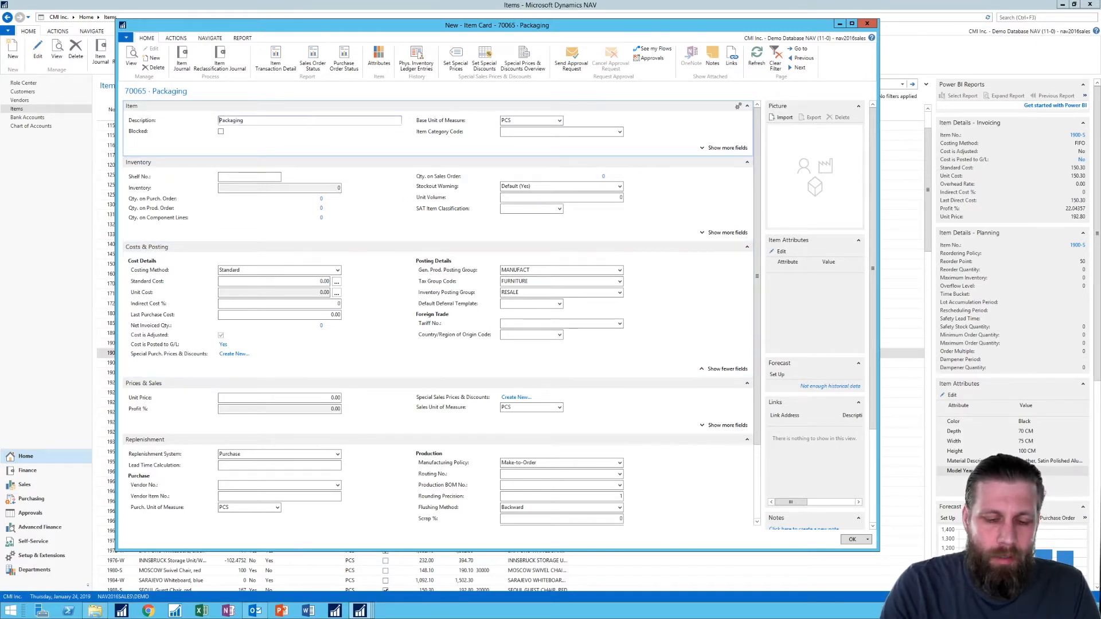
pyautogui.write('Coffee')
pyautogui.press('Tab')
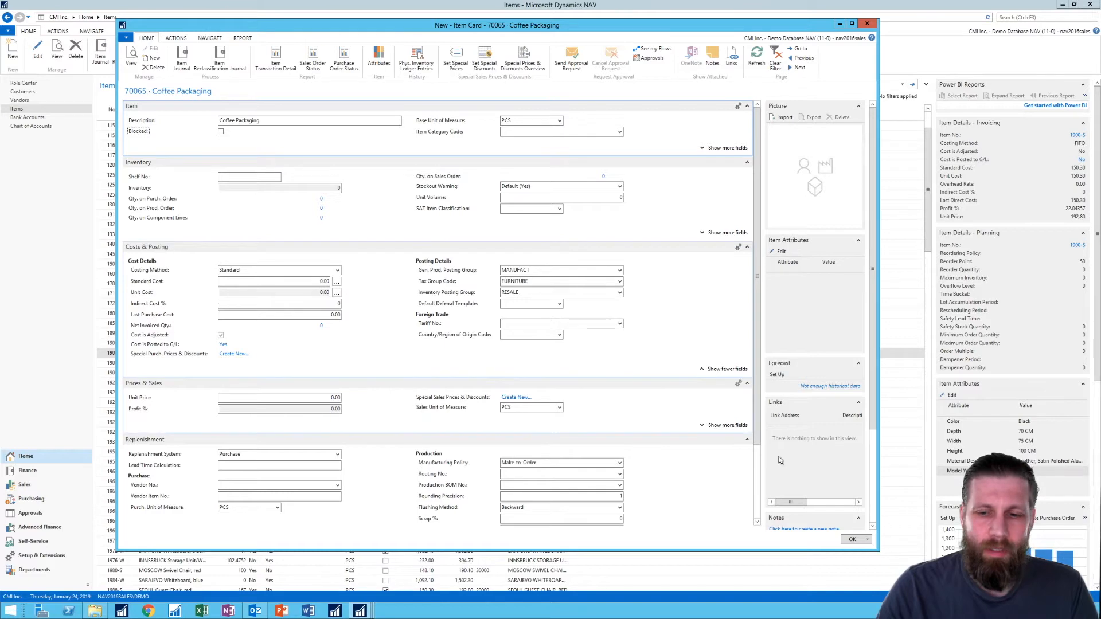
pyautogui.click(851, 539)
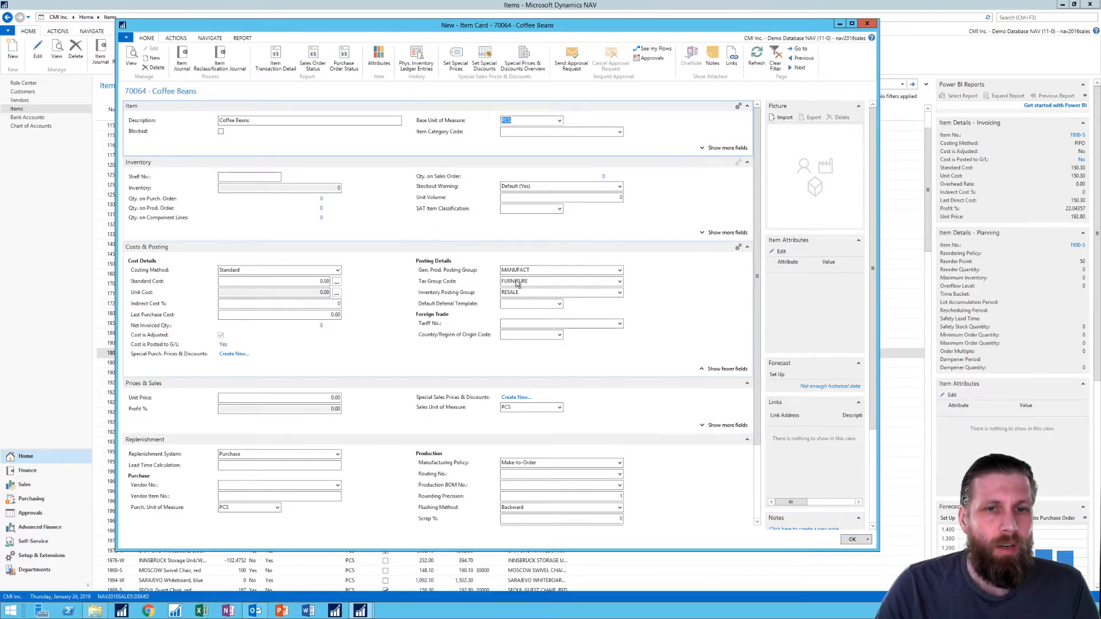
pyautogui.click(853, 544)
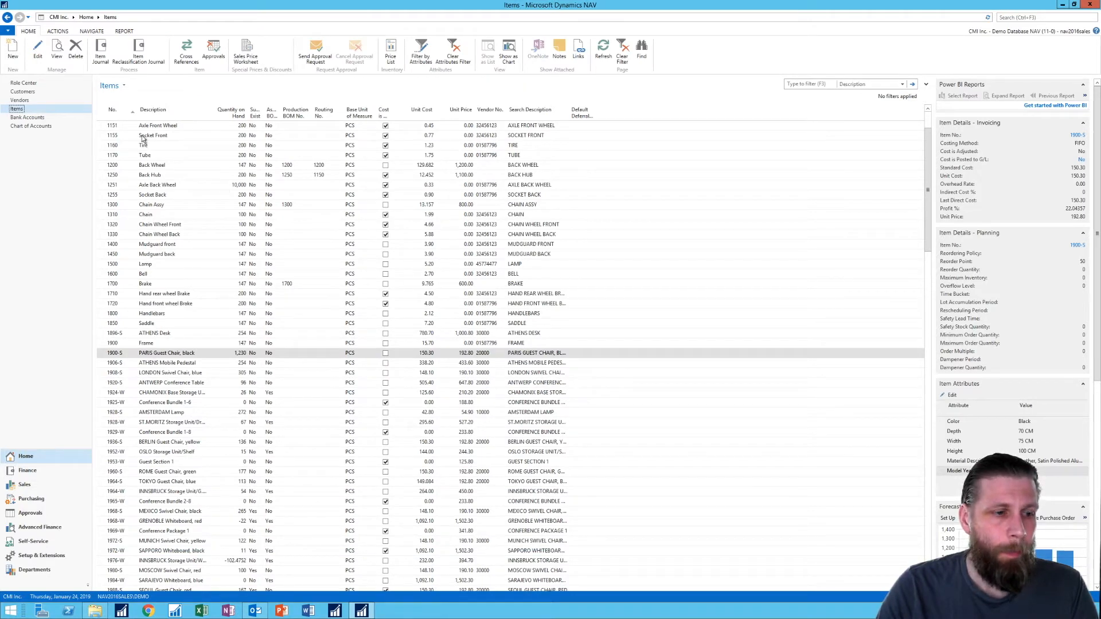
# Step: Open the Production BOM list from the Manufacturing department's Product Design area
pyautogui.click(34, 569)
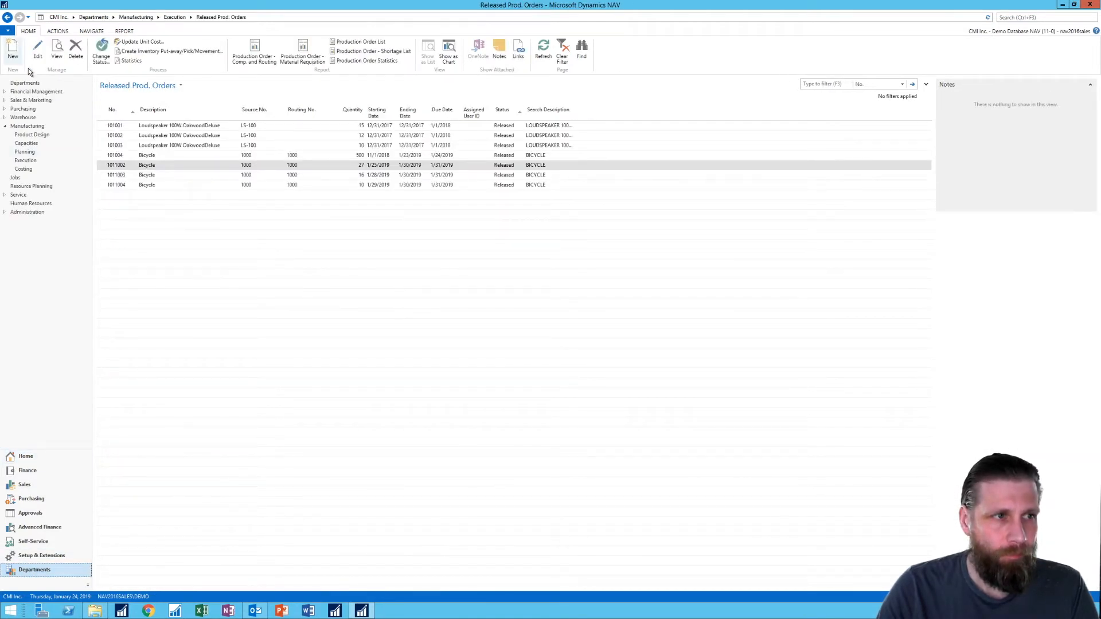
pyautogui.click(32, 135)
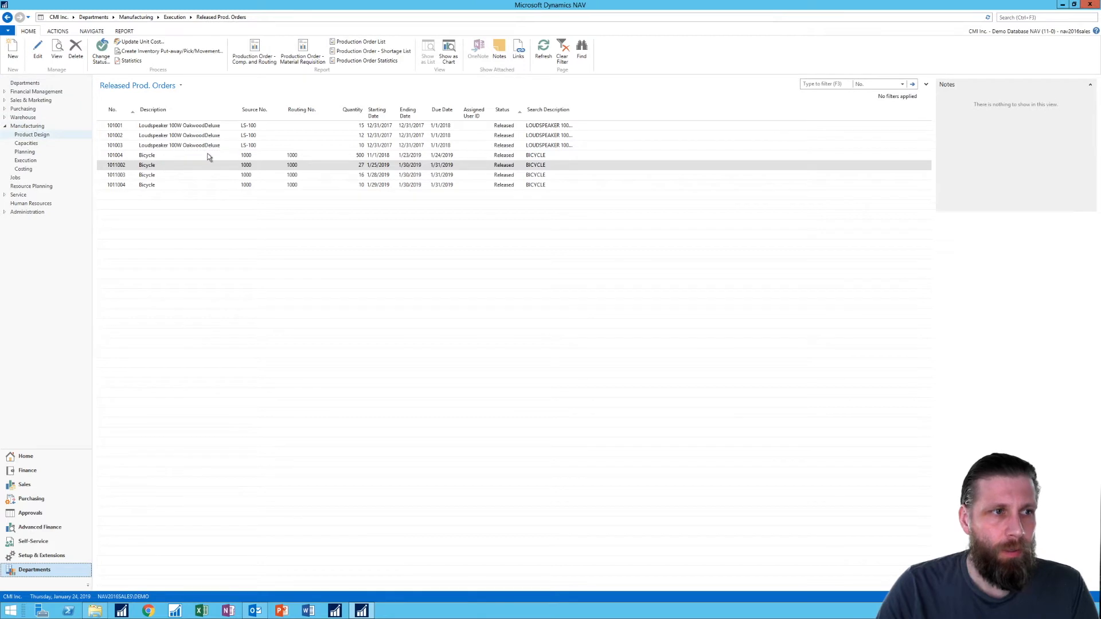
pyautogui.click(140, 84)
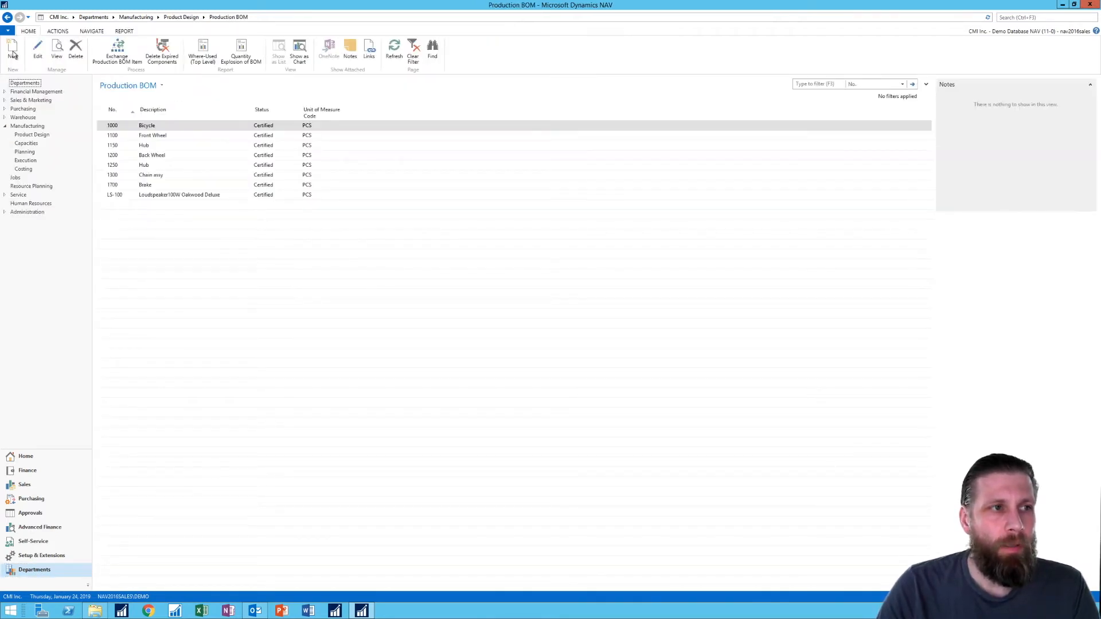
# Step: Create a new production BOM with an automatic number and the description Ground Coffee Bag 1lb
pyautogui.click(13, 55)
pyautogui.moveTo(524, 318); pyautogui.dragTo(396, 117)
pyautogui.press('Tab')
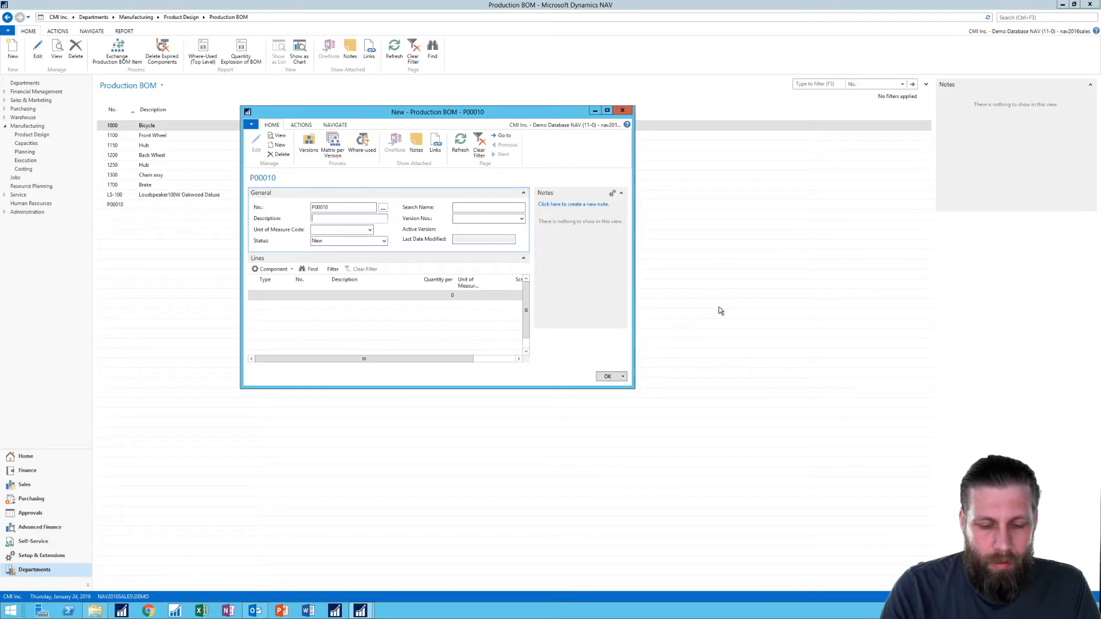
pyautogui.write('Ground Coffee Bag')
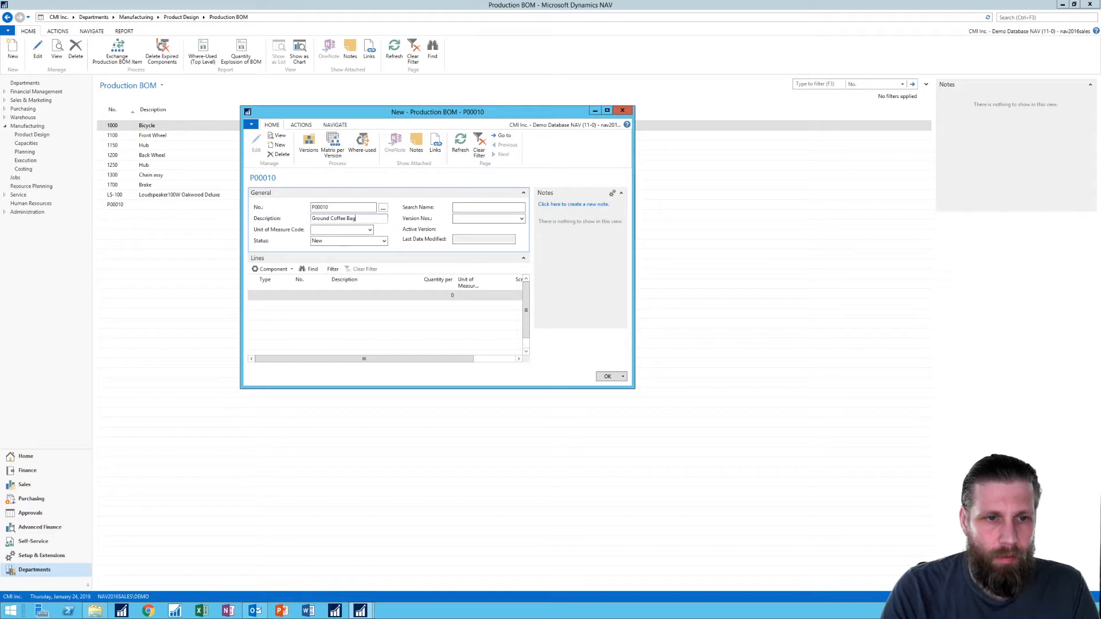
pyautogui.press('Tab')
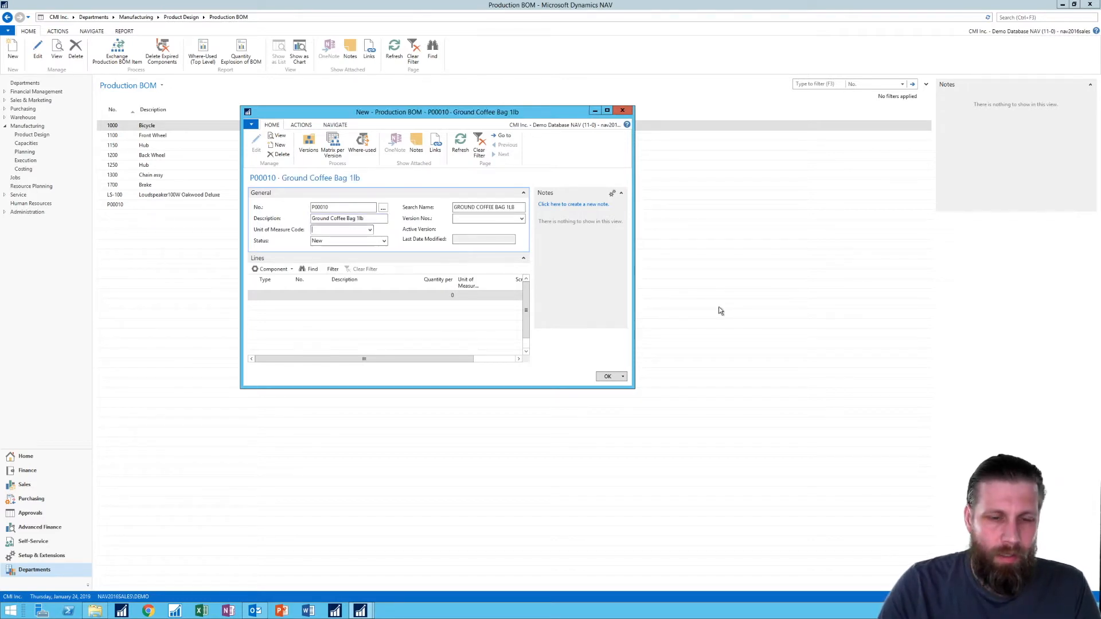
# Step: Set the production BOM's unit of measure code to PCS
pyautogui.click(370, 230)
pyautogui.moveTo(437, 346); pyautogui.dragTo(552, 419)
pyautogui.click(341, 366)
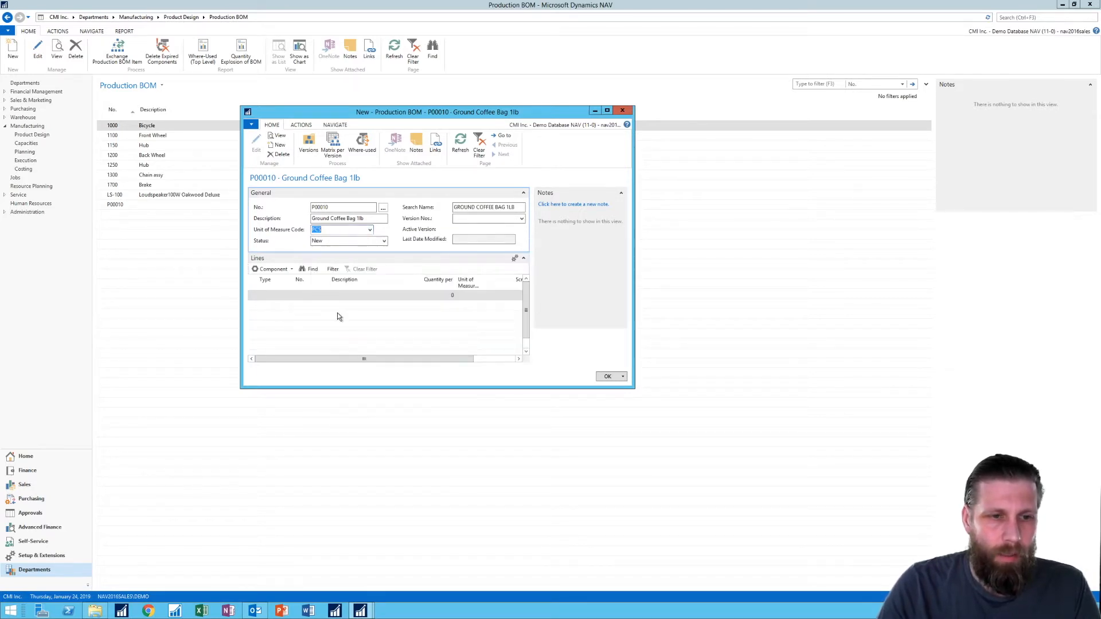
pyautogui.click(336, 241)
# Step: Enlarge the BOM window and add a first line of type Item for Coffee Beans
pyautogui.click(281, 304)
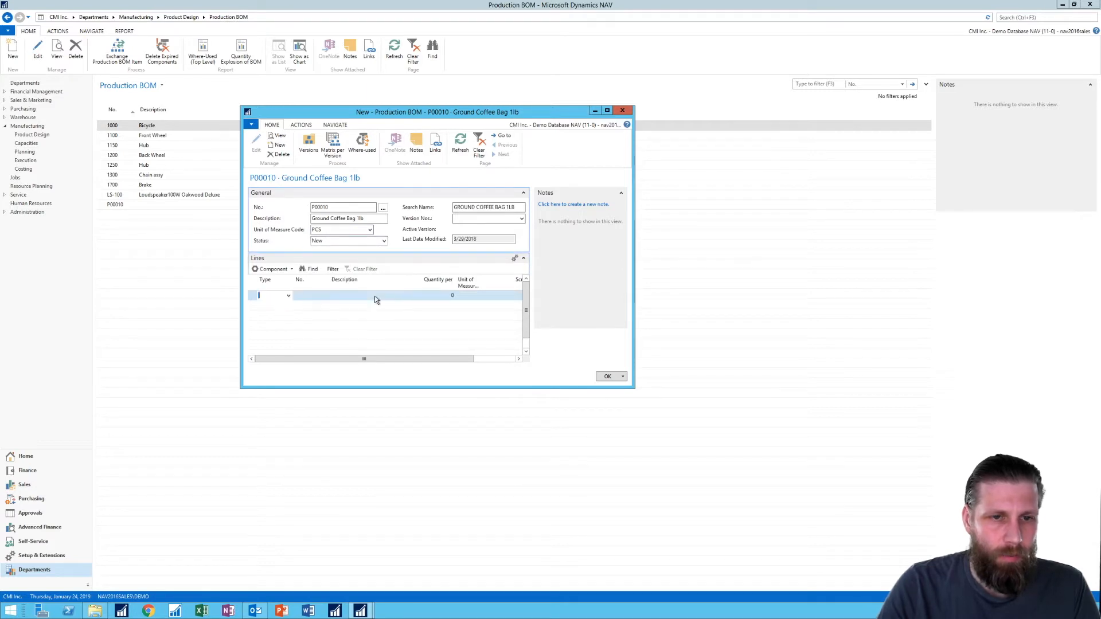
pyautogui.moveTo(631, 387); pyautogui.dragTo(696, 450)
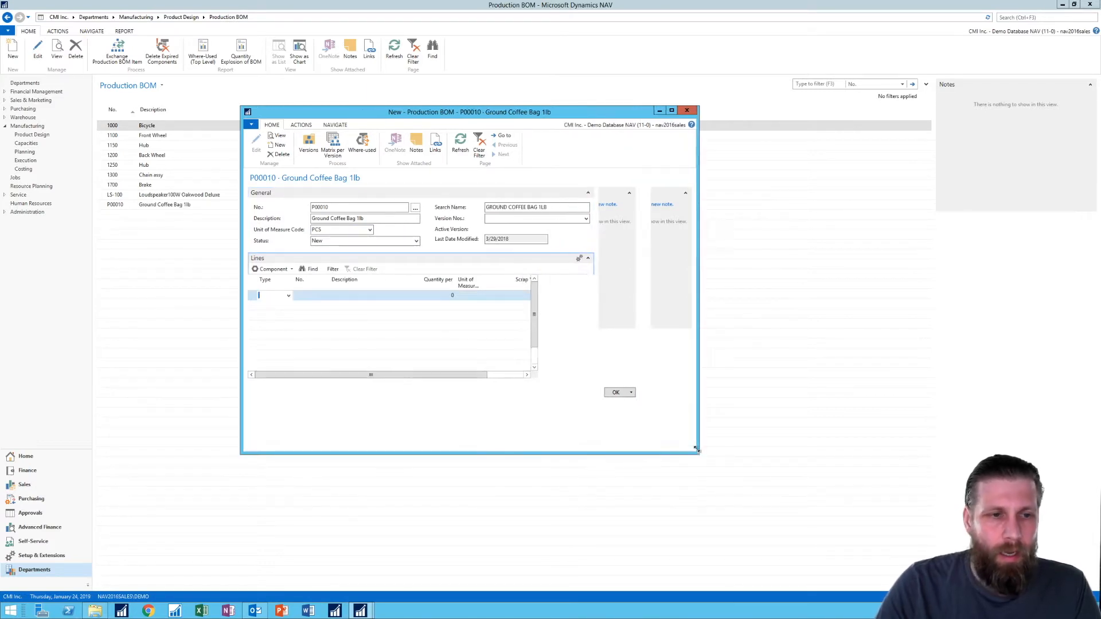
pyautogui.press('Tab')
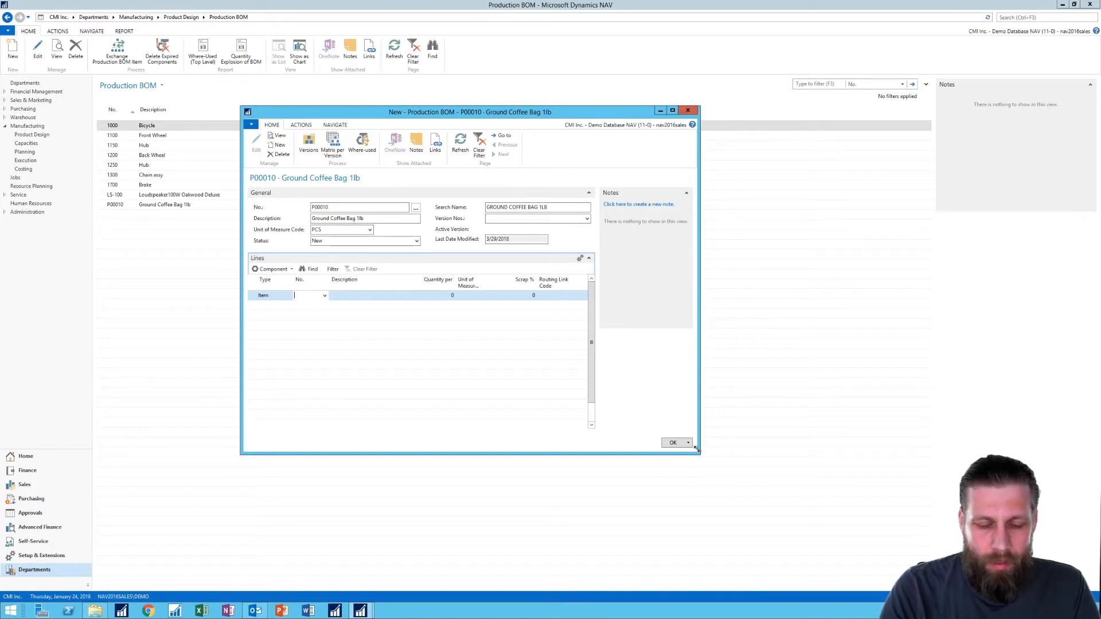
pyautogui.write('co')
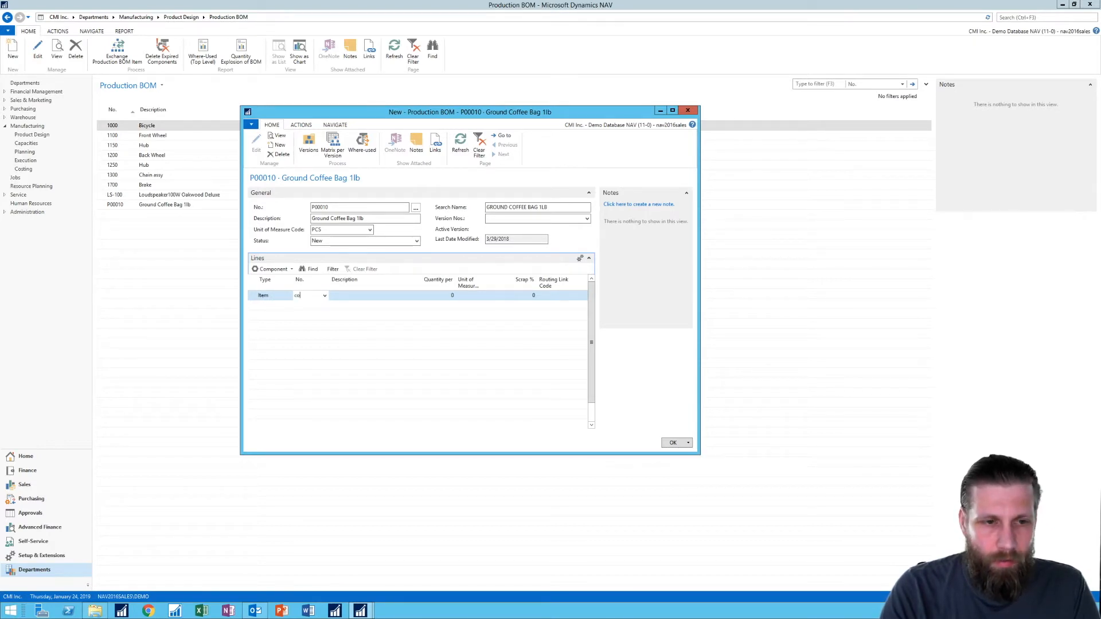
pyautogui.write('ff')
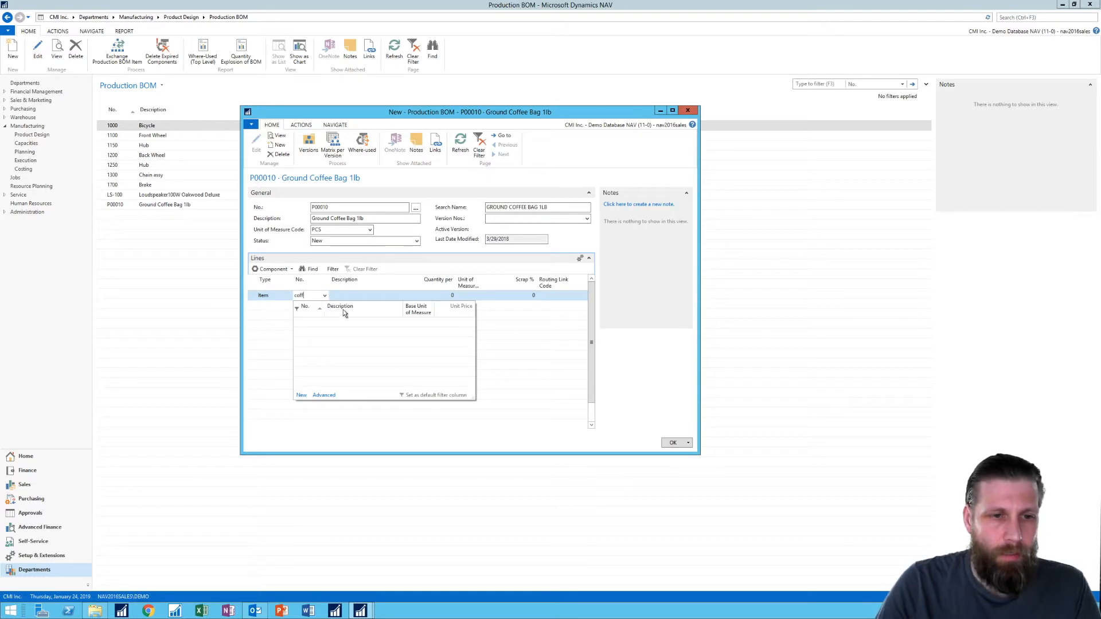
pyautogui.click(360, 325)
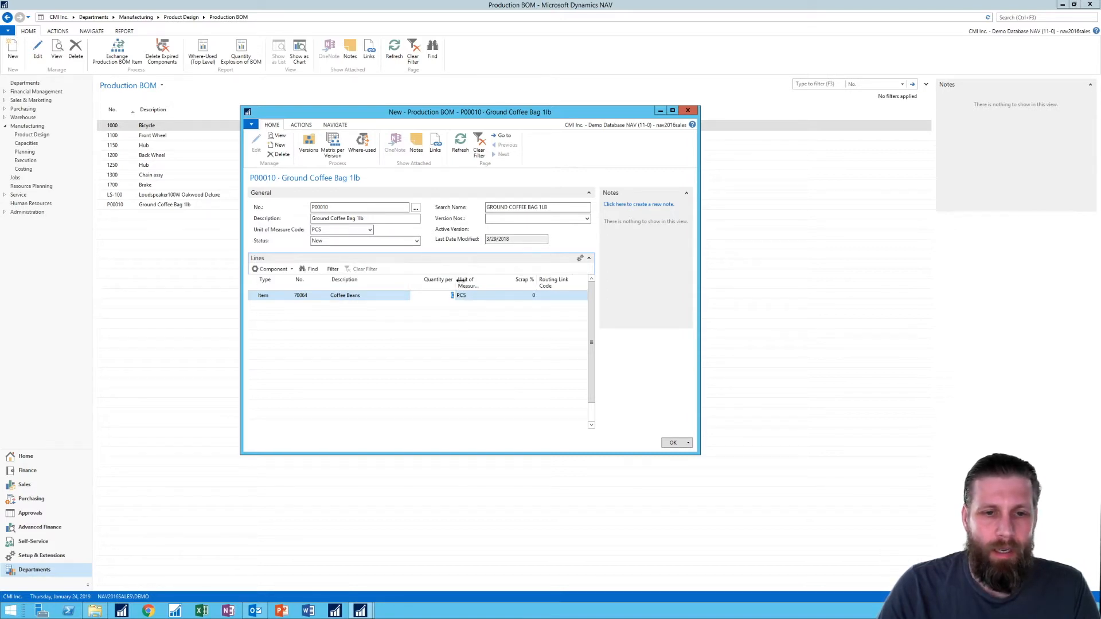
# Step: Open the item card for Coffee Beans through the item lookup on the first BOM line
pyautogui.click(324, 296)
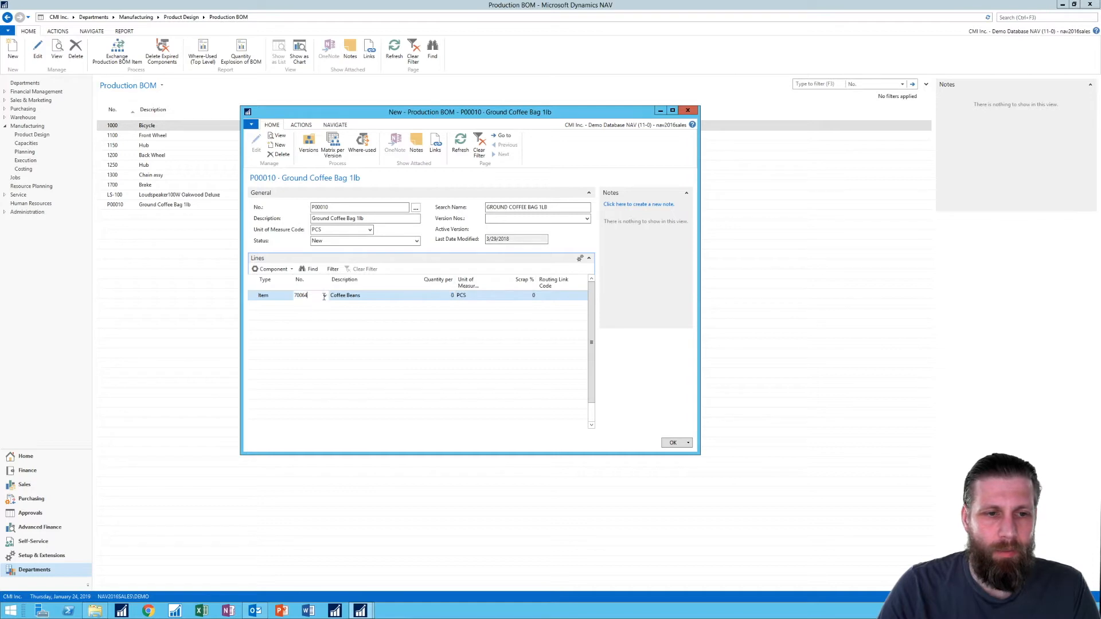
pyautogui.click(324, 295)
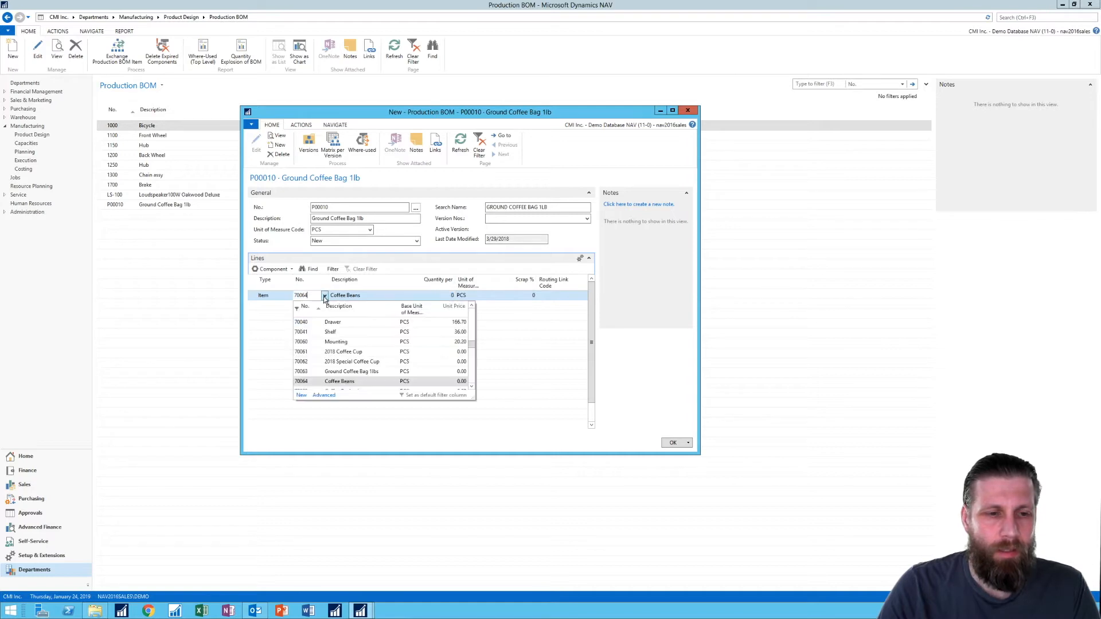
pyautogui.click(324, 396)
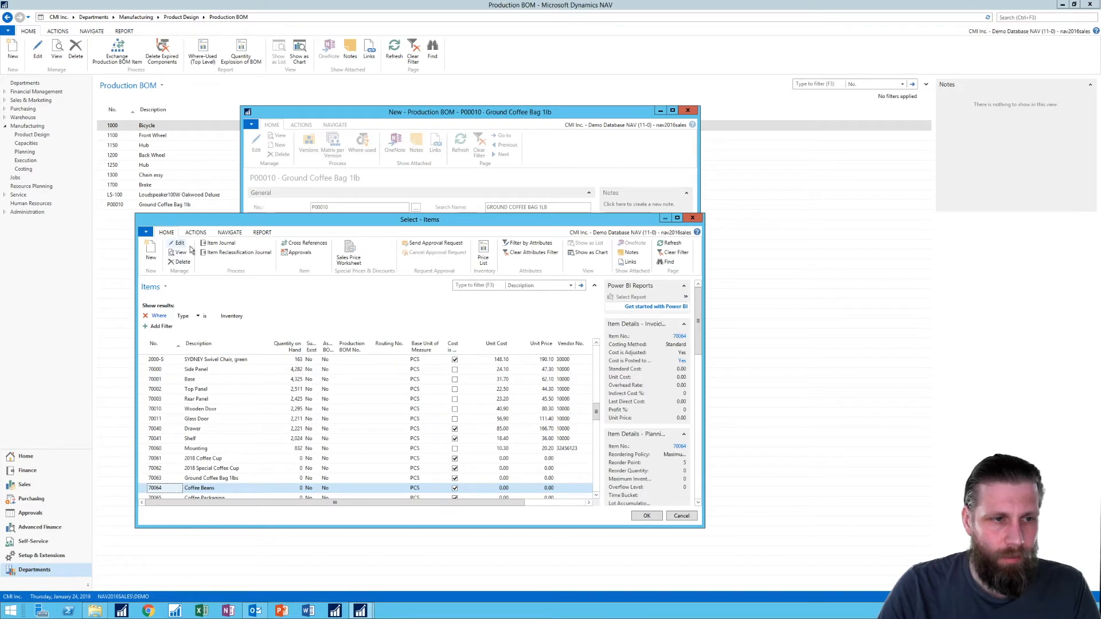
pyautogui.rightClick(183, 243)
pyautogui.click(177, 243)
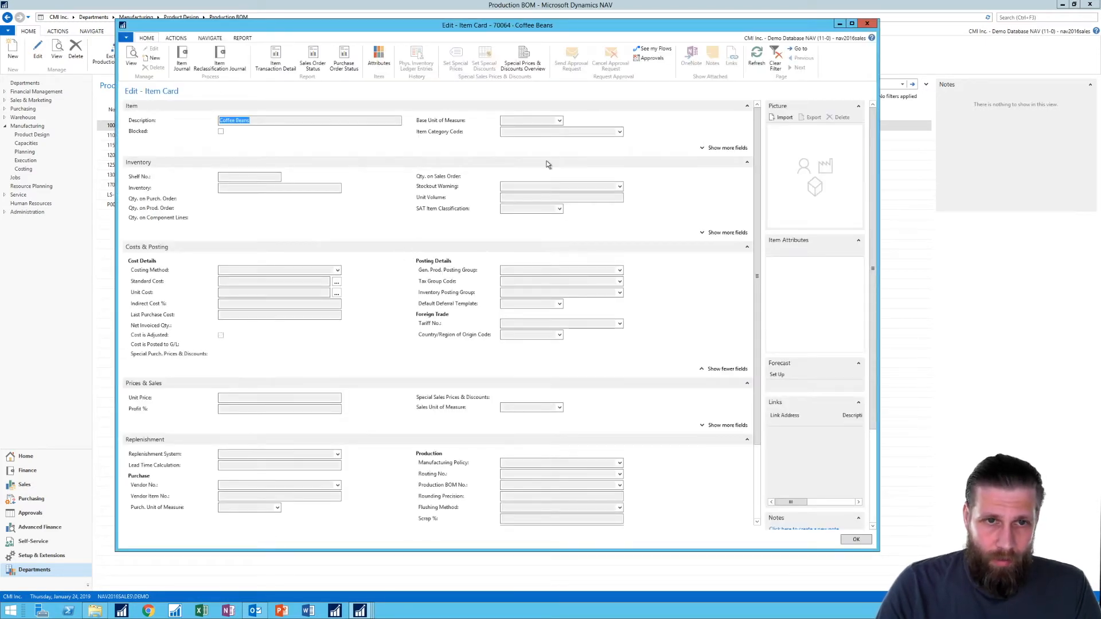
# Step: Create a unit of measure LBS with description LBS and international standard code LB, and make it the Coffee Beans base unit
pyautogui.click(558, 121)
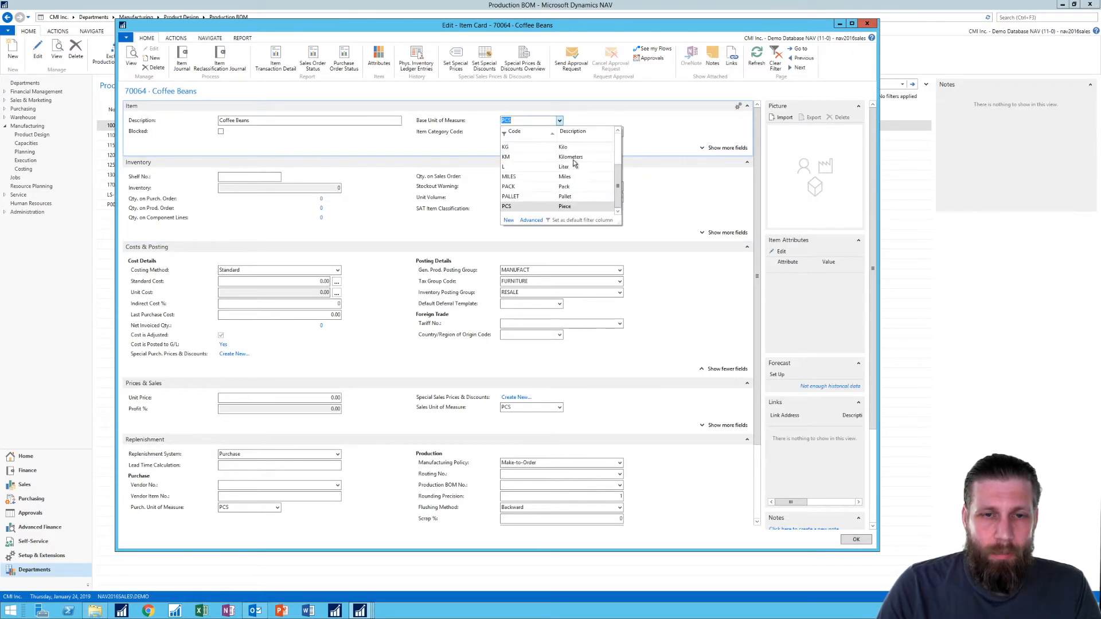
pyautogui.moveTo(620, 223); pyautogui.dragTo(697, 299)
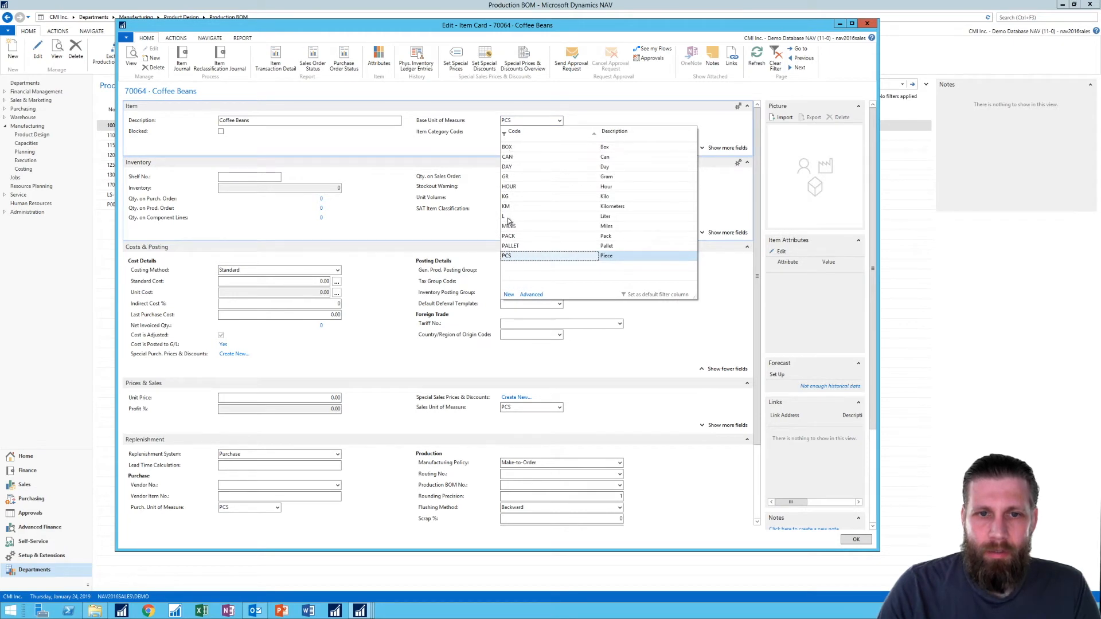
pyautogui.click(509, 295)
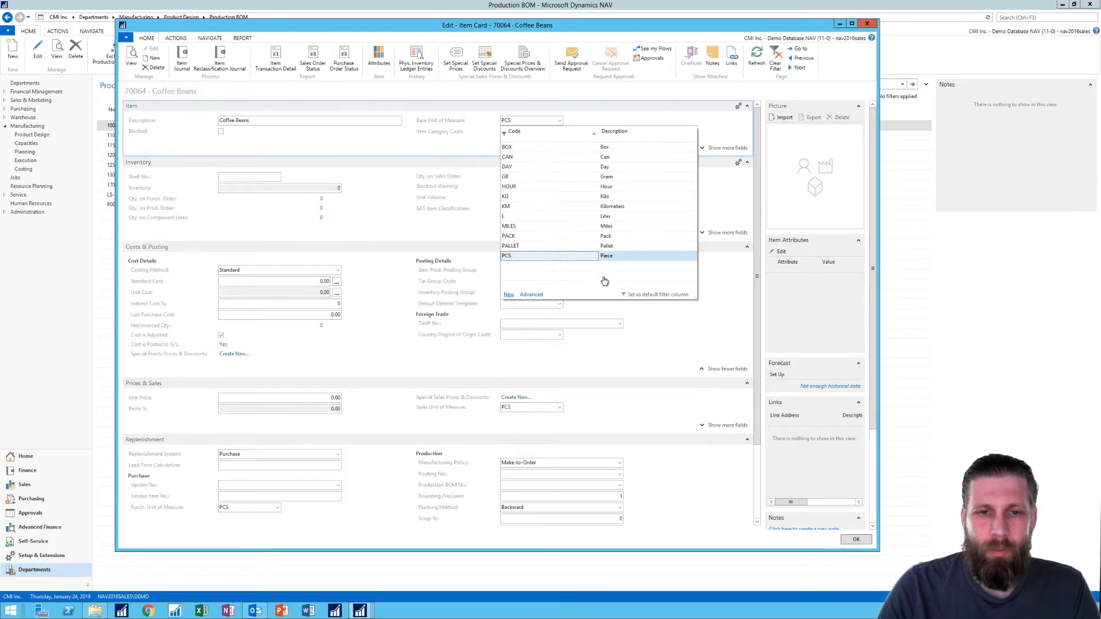
pyautogui.write('l')
pyautogui.write('LBS')
pyautogui.press('Tab')
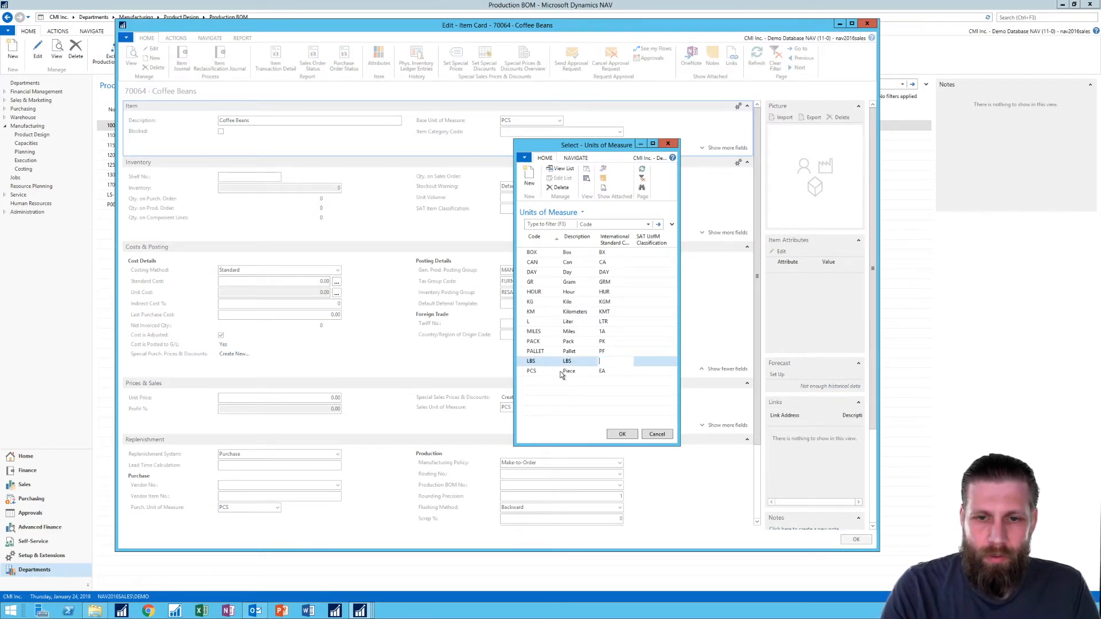
pyautogui.write('LB')
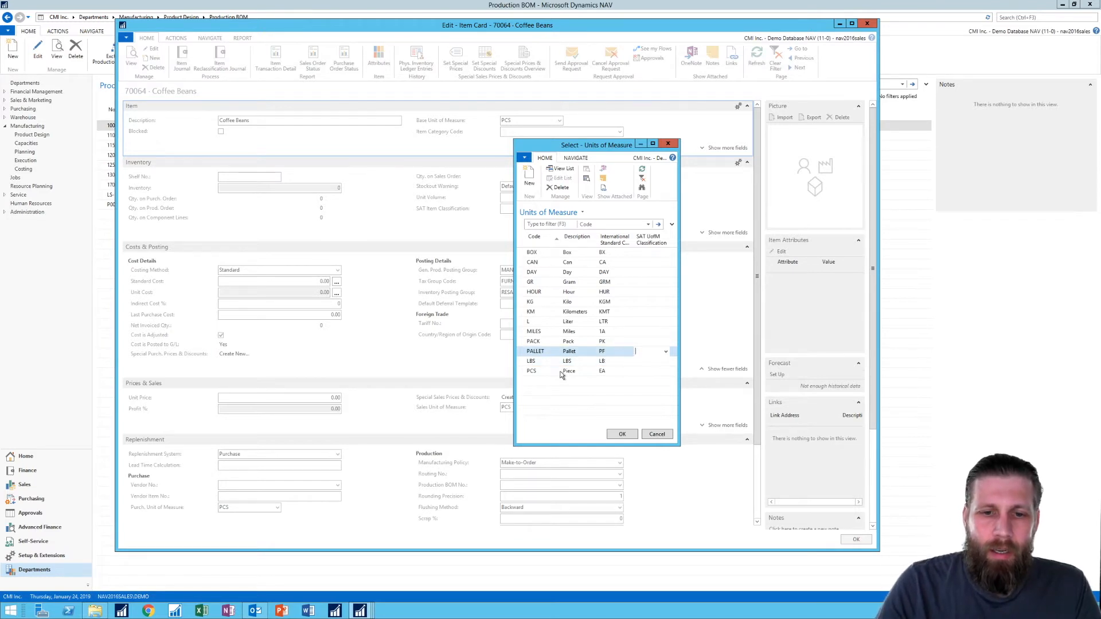
pyautogui.hotkey('shift', 'Tab')
pyautogui.hotkey('shift', 'Tab')
pyautogui.press('Tab')
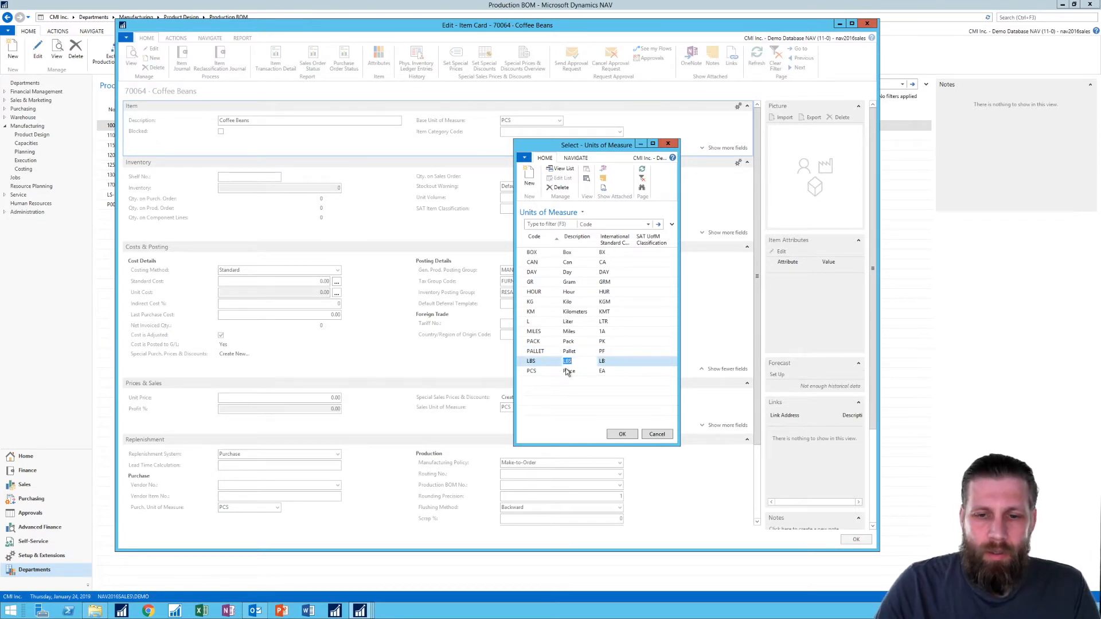
pyautogui.click(619, 434)
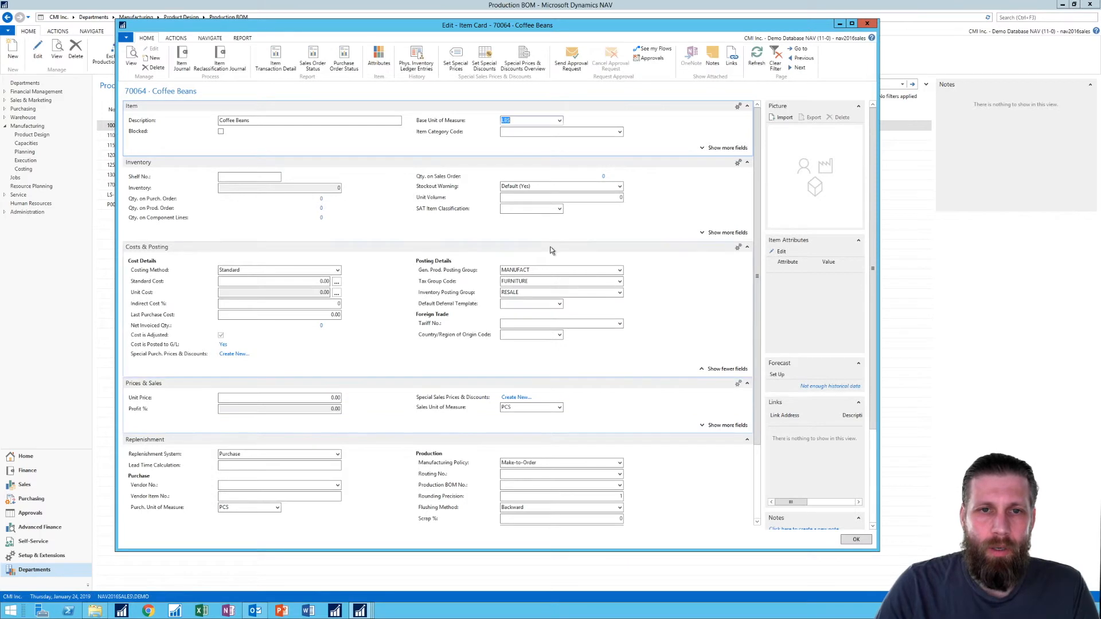
pyautogui.click(522, 133)
# Step: Check the Coffee Beans item's units of measure and return to the production BOM
pyautogui.click(179, 38)
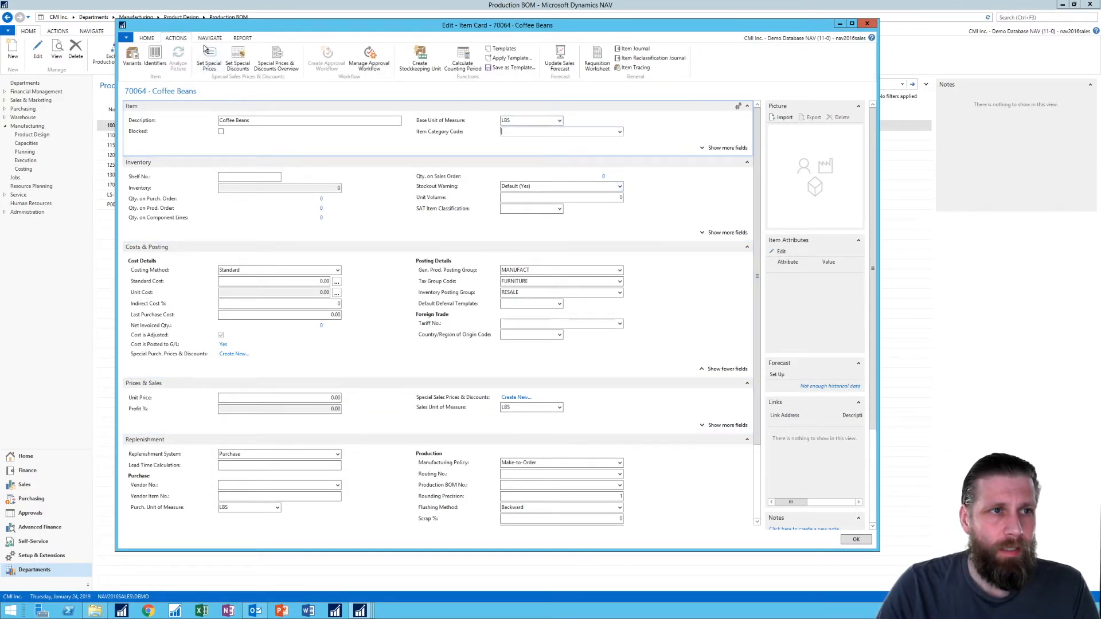
pyautogui.click(211, 38)
pyautogui.click(215, 58)
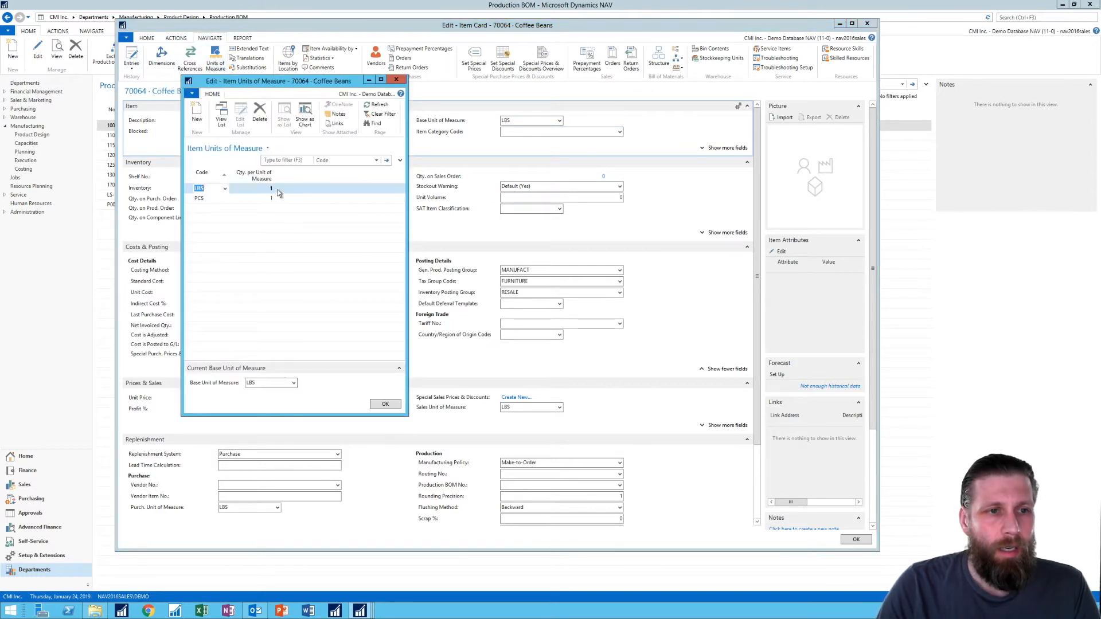
pyautogui.click(383, 403)
pyautogui.press('Escape')
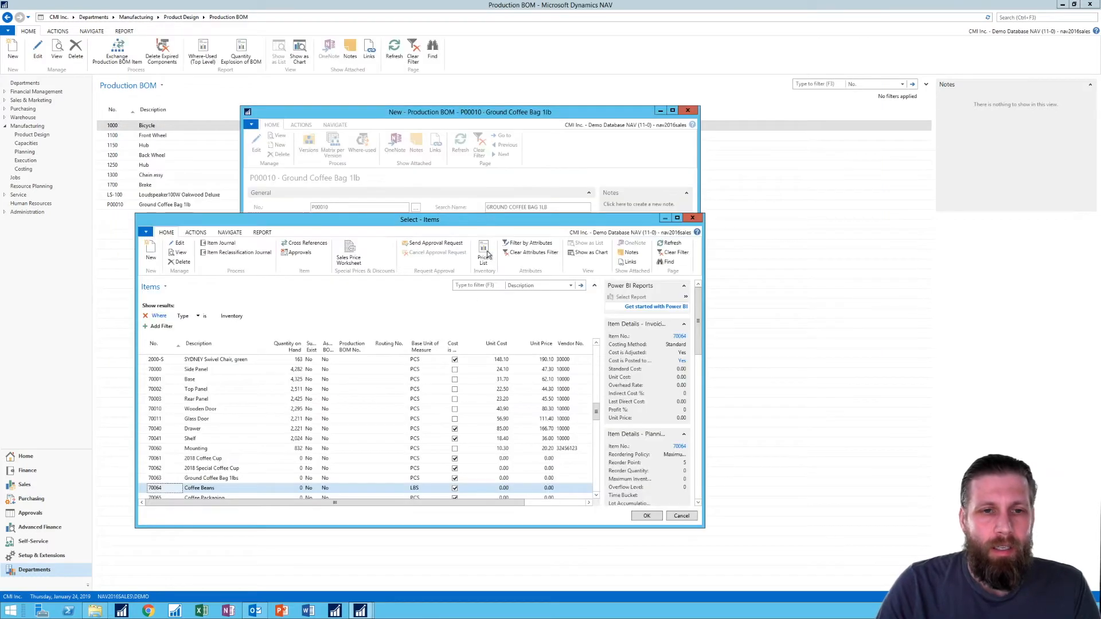
pyautogui.press('Escape')
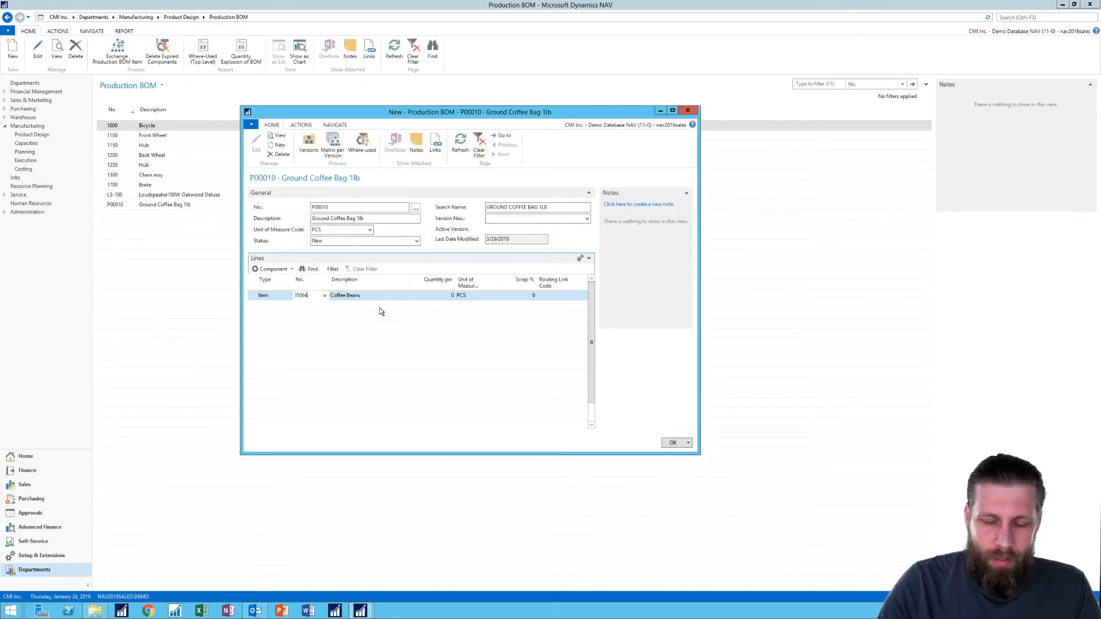
# Step: Set the Coffee Beans line's unit of measure to LBS and its quantity per to 1
pyautogui.press('Tab')
pyautogui.press('Tab')
pyautogui.press('Tab')
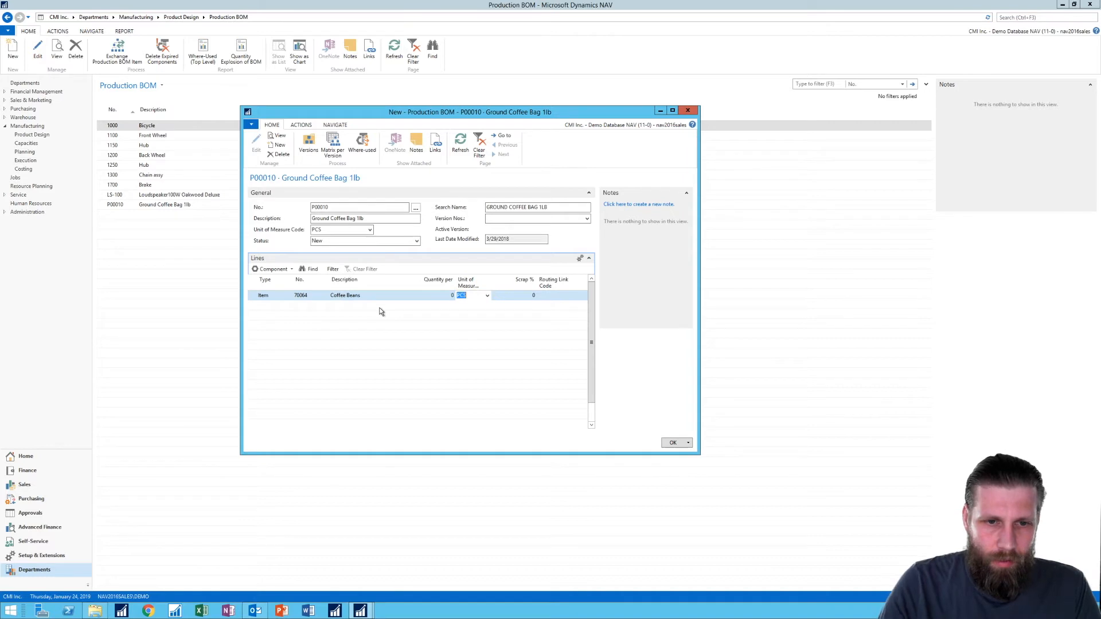
pyautogui.click(488, 295)
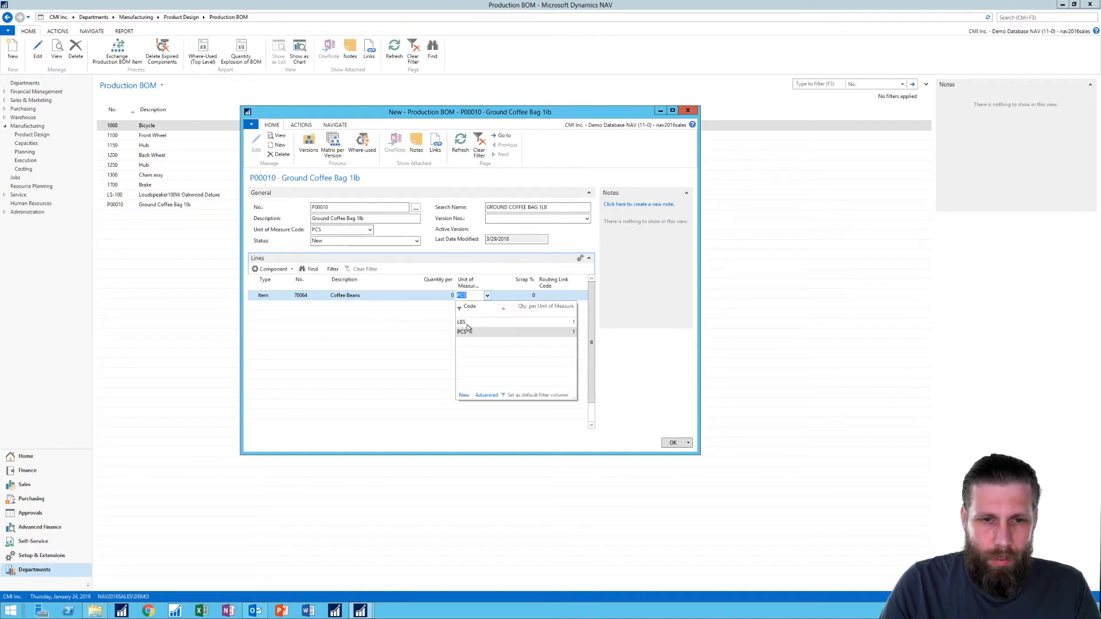
pyautogui.click(467, 323)
pyautogui.hotkey('shift', 'Tab')
pyautogui.write('1')
pyautogui.press('Tab')
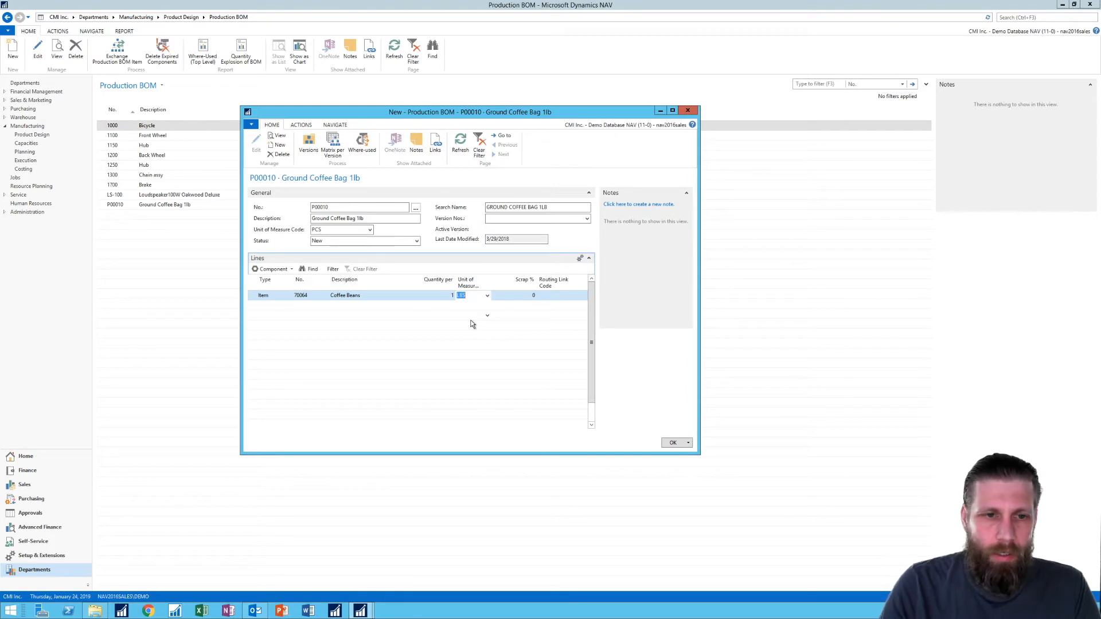
# Step: Add a second Item line for Coffee Packaging with a quantity per of 1
pyautogui.click(300, 308)
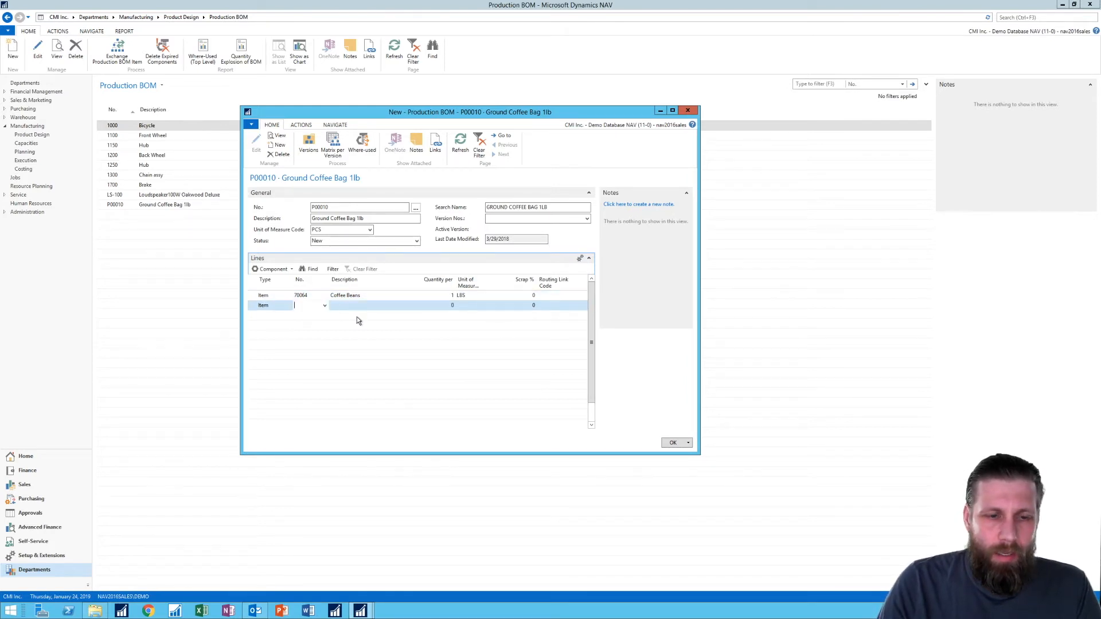
pyautogui.click(325, 305)
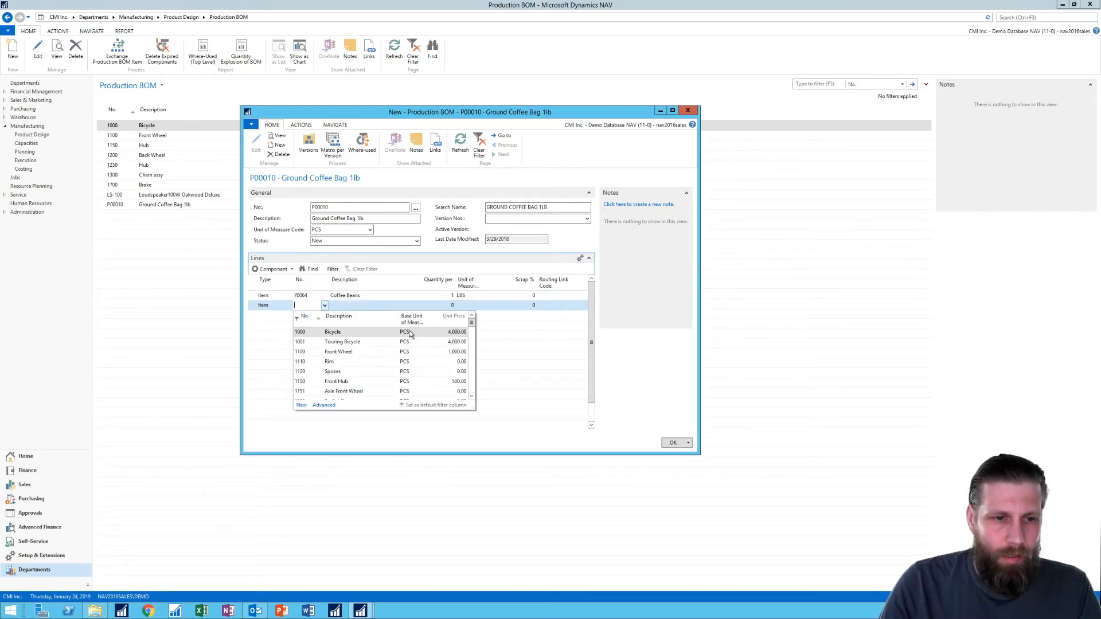
pyautogui.write('coff')
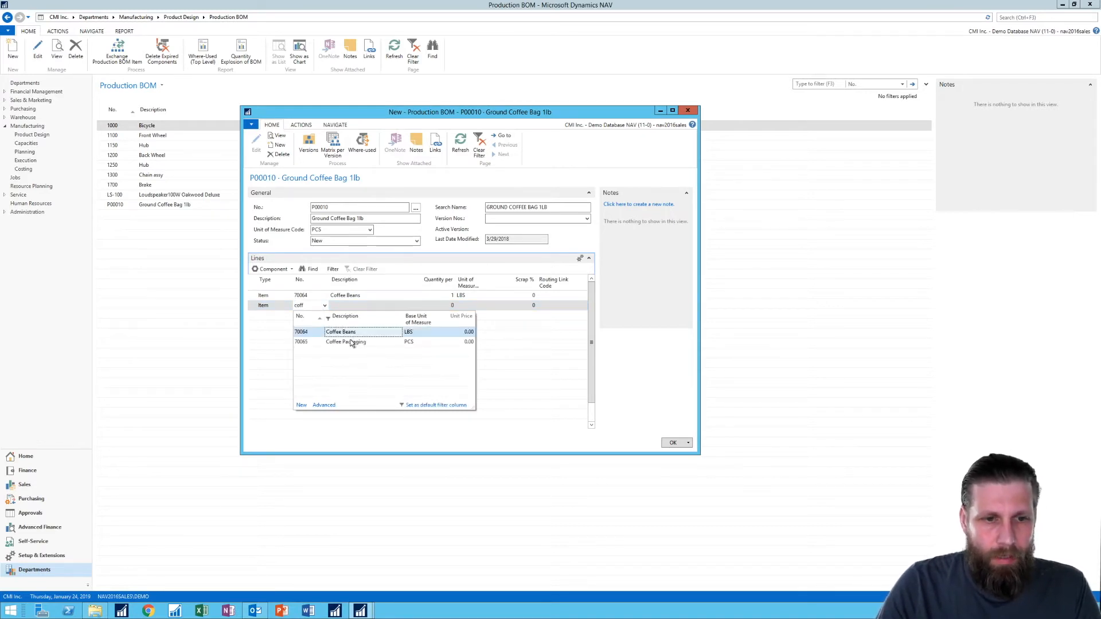
pyautogui.click(353, 341)
pyautogui.press('Tab')
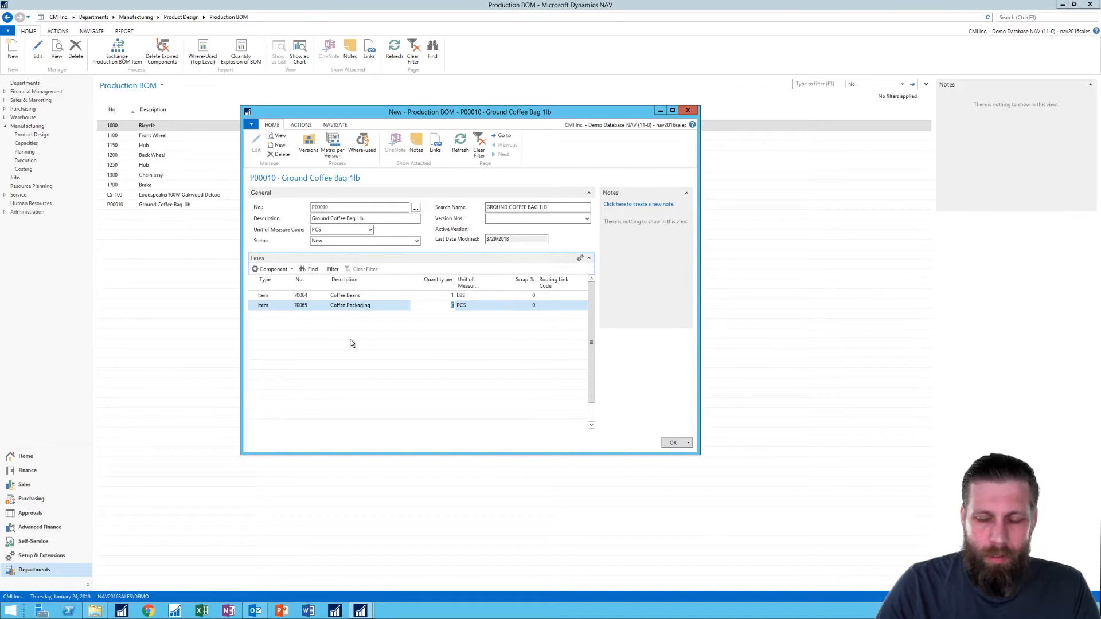
pyautogui.write('1')
pyautogui.press('Tab')
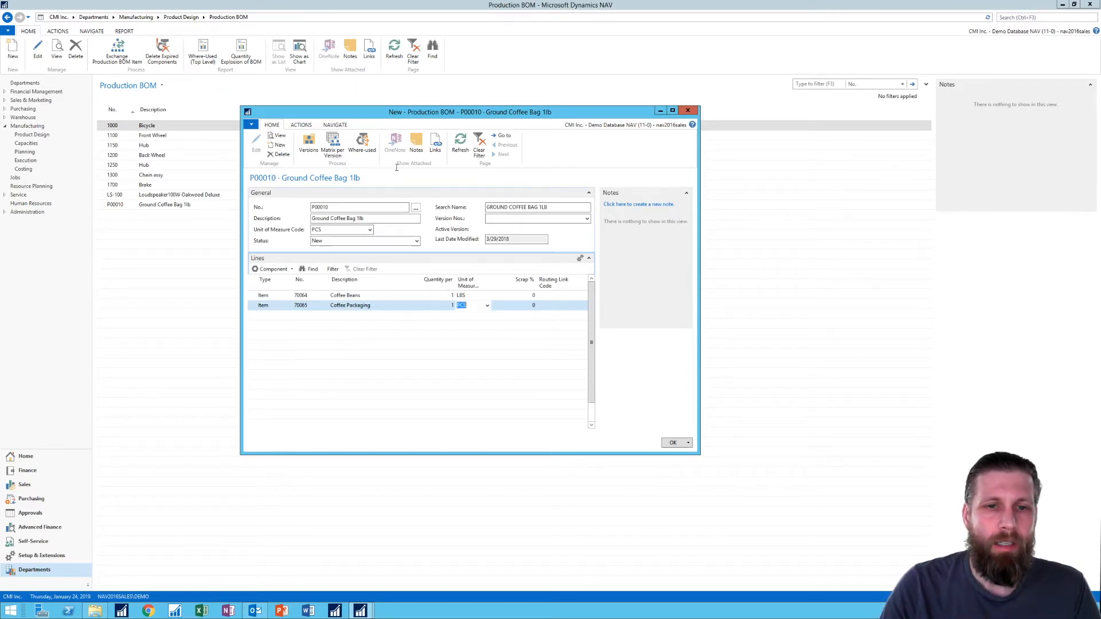
# Step: Set the Ground Coffee Bag 1lb production BOM's status to Certified and close its card
pyautogui.moveTo(421, 113); pyautogui.dragTo(450, 85)
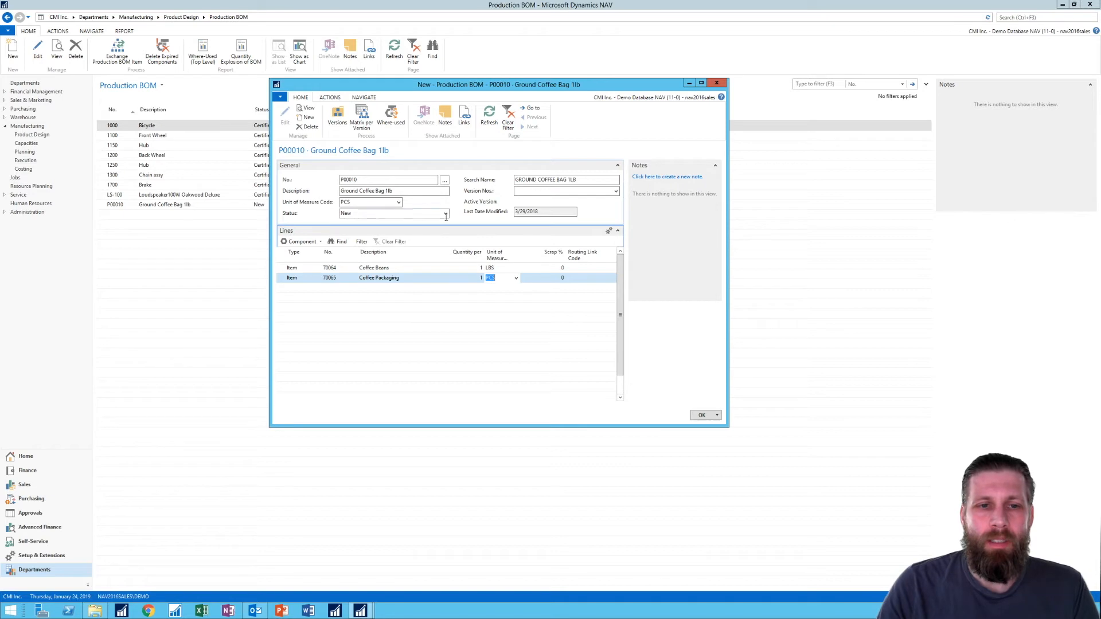
pyautogui.click(440, 218)
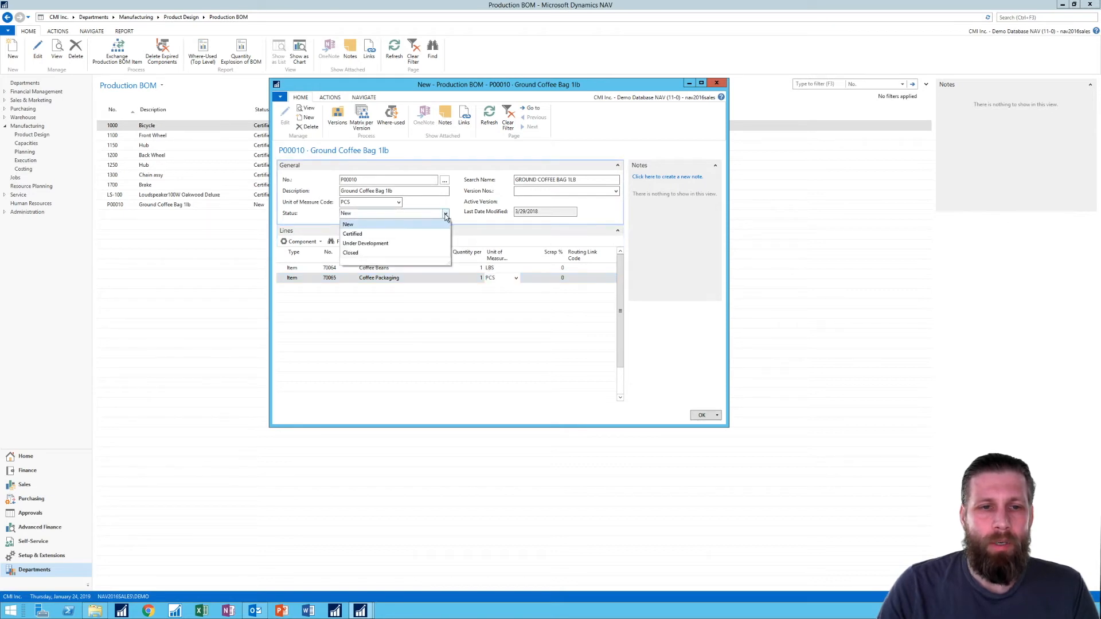
pyautogui.click(353, 235)
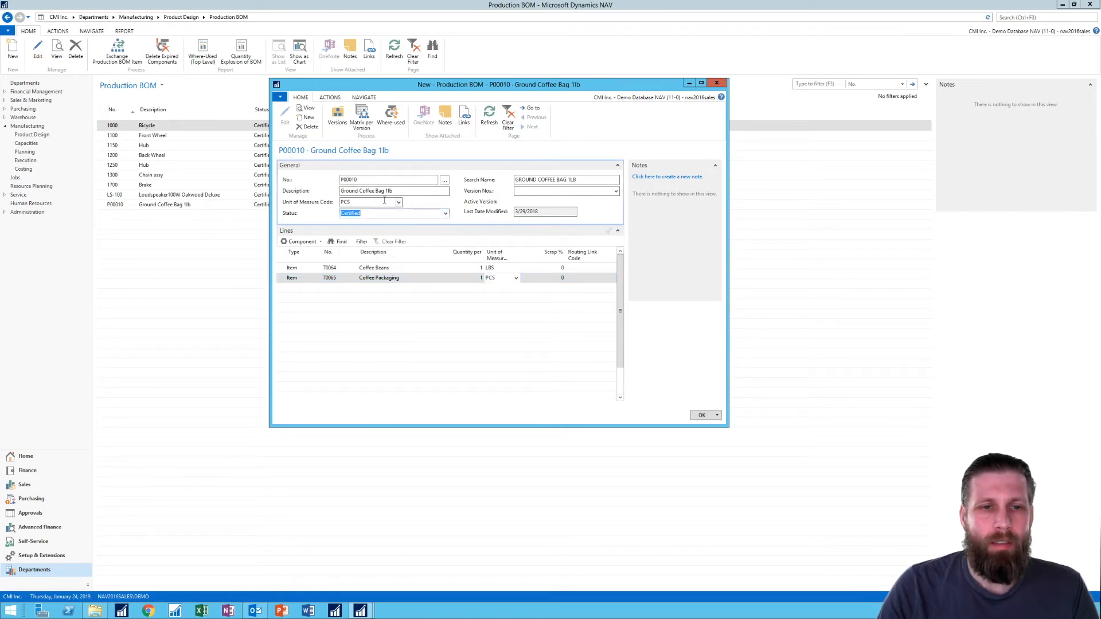
pyautogui.click(384, 202)
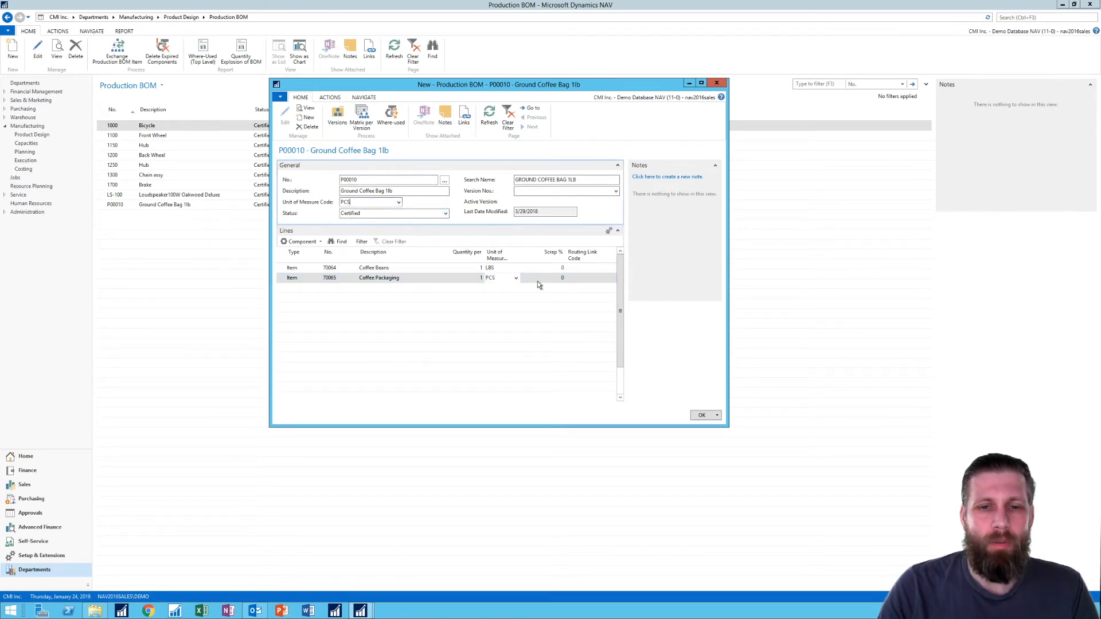
pyautogui.click(703, 416)
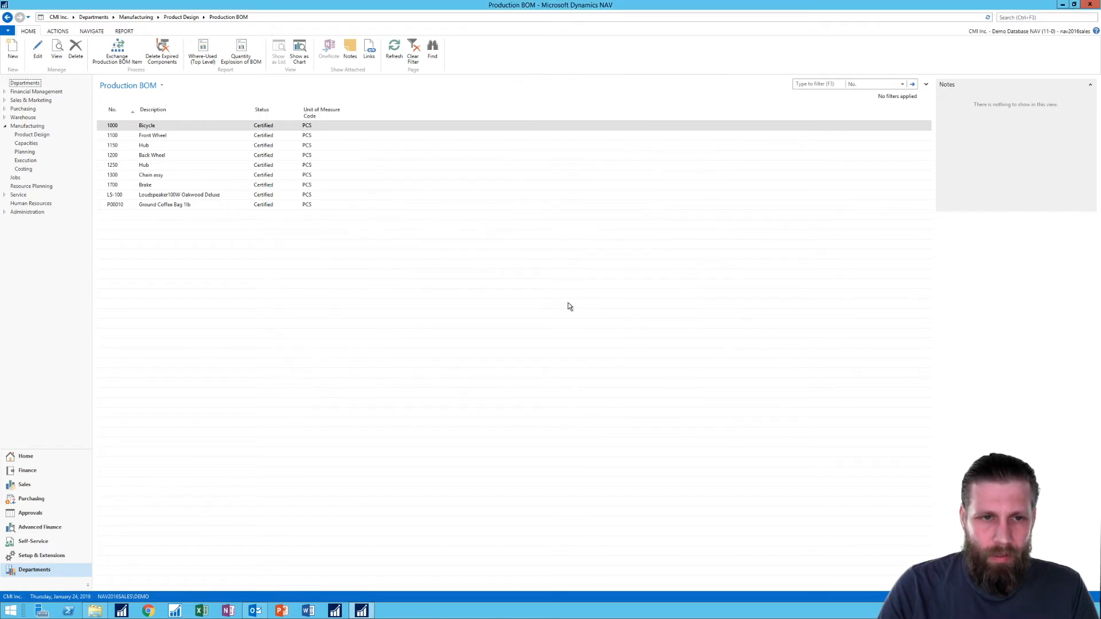
# Step: Open the Routings list from the Manufacturing department's Product Design area
pyautogui.click(177, 207)
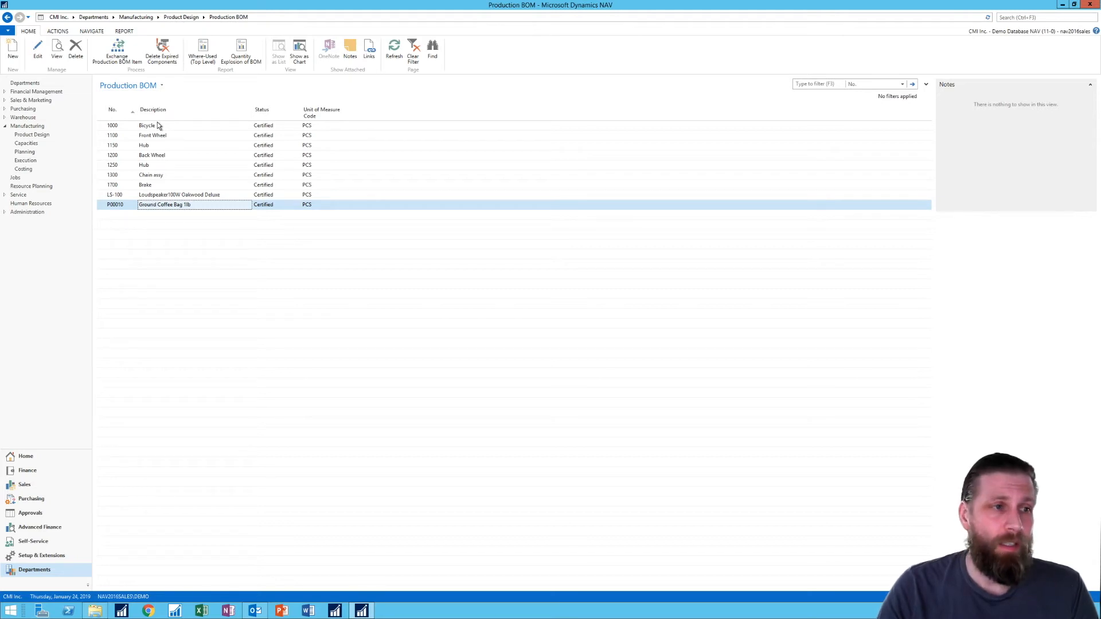
pyautogui.click(33, 144)
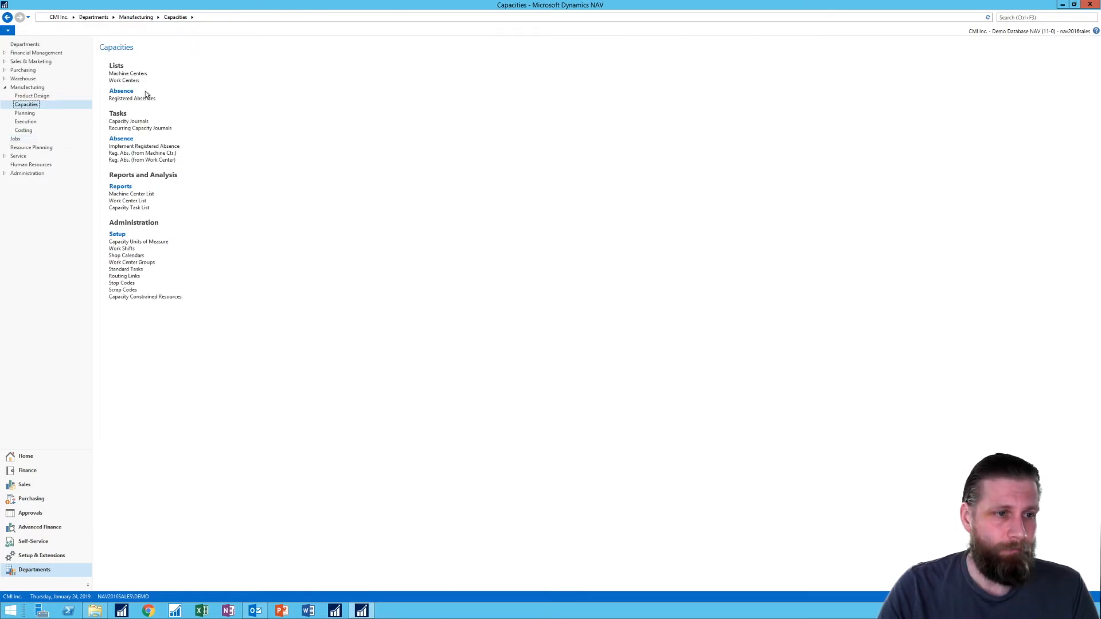
pyautogui.click(32, 96)
pyautogui.click(121, 88)
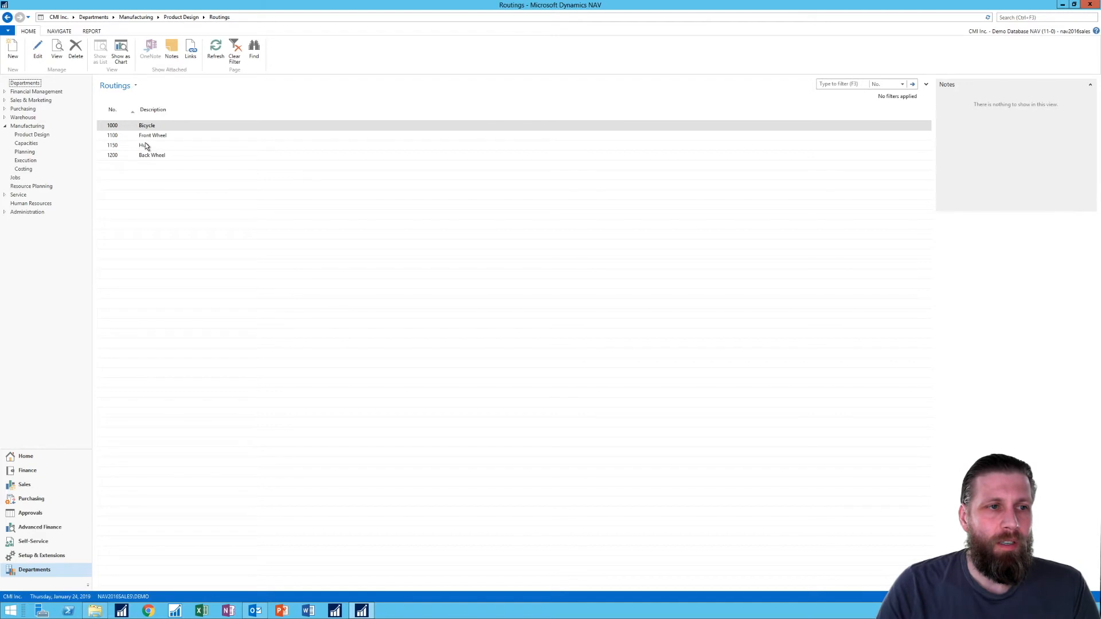
# Step: Create a new routing with an automatic number and the description Grinding Coffee
pyautogui.click(16, 53)
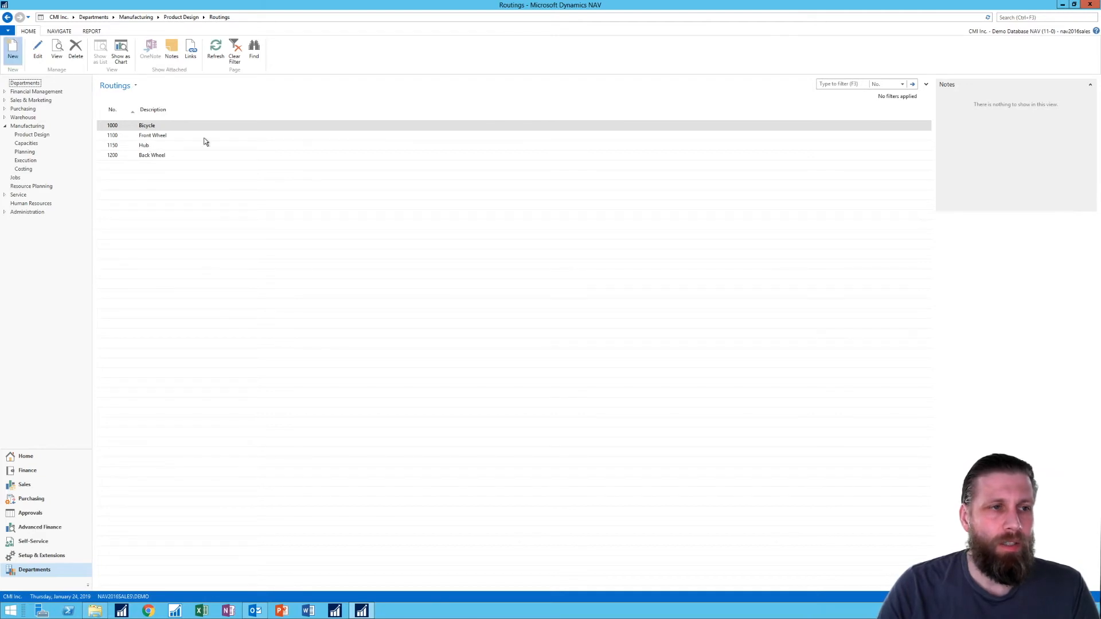
pyautogui.moveTo(241, 20); pyautogui.dragTo(393, 85)
pyautogui.press('Tab')
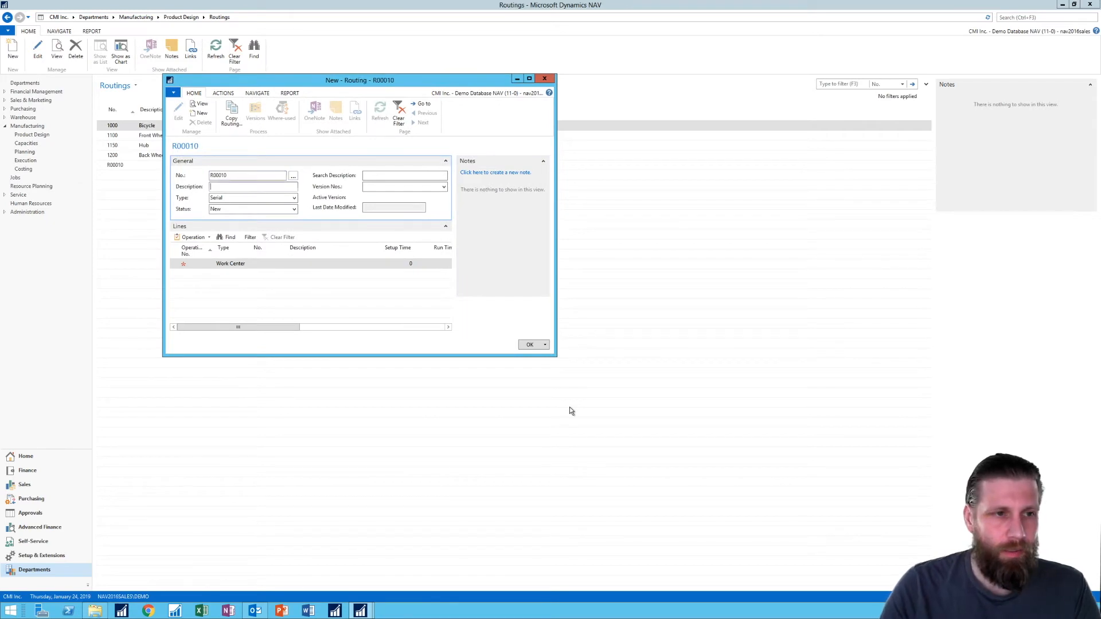
pyautogui.write('Gr')
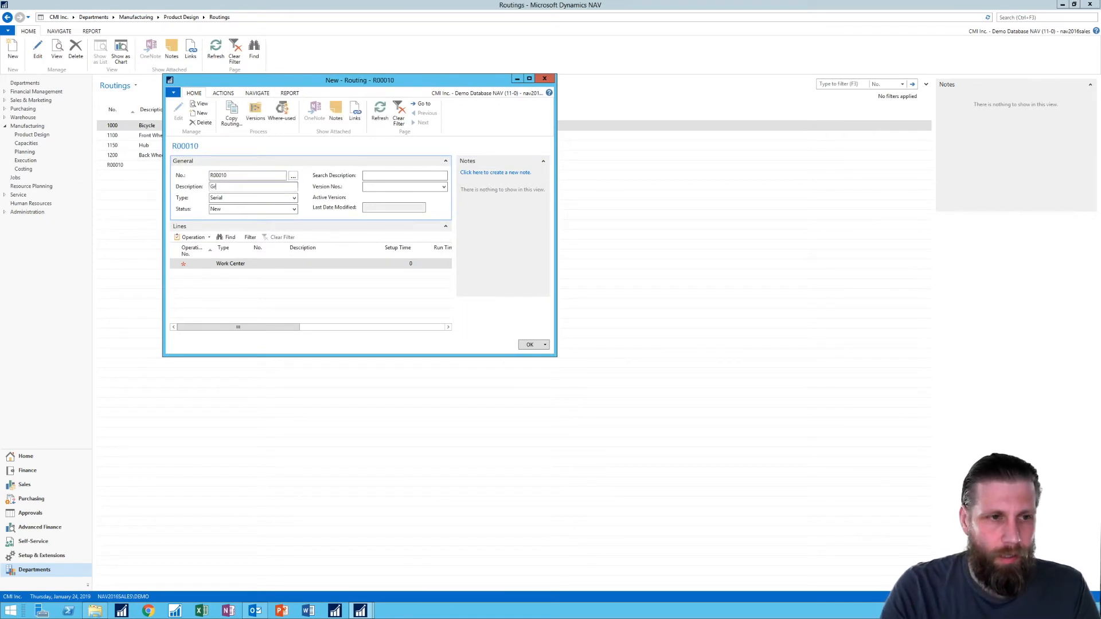
pyautogui.write('inding Coffee')
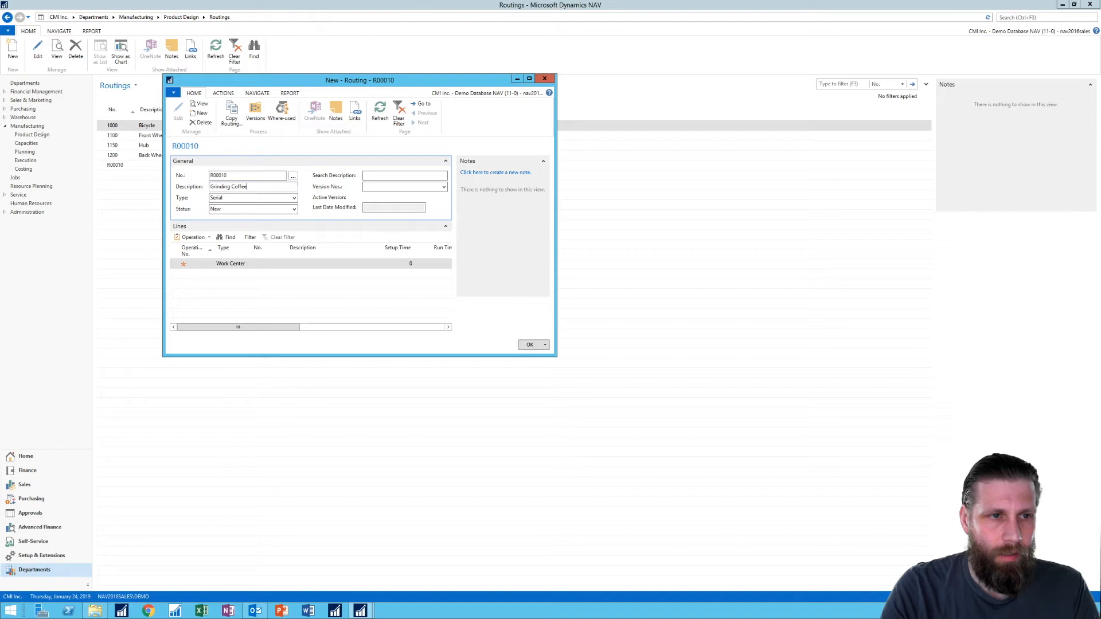
# Step: Add operation 10 to the Grinding Coffee routing as a Work Center line for 200, Packing department
pyautogui.press('Tab')
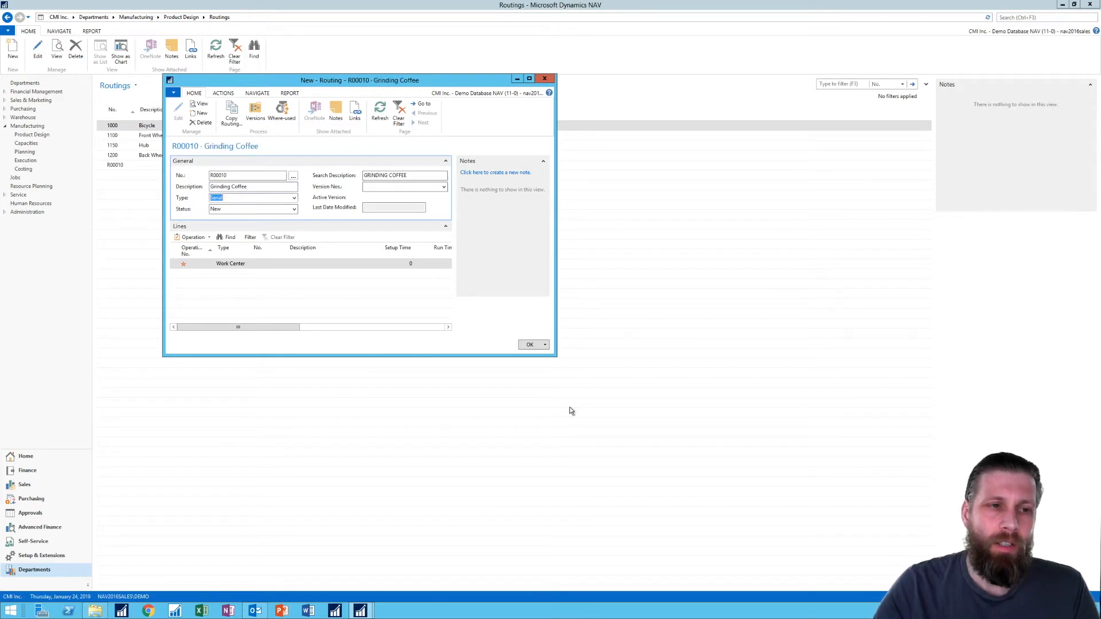
pyautogui.moveTo(552, 356); pyautogui.dragTo(634, 392)
pyautogui.moveTo(436, 81); pyautogui.dragTo(539, 91)
pyautogui.click(292, 273)
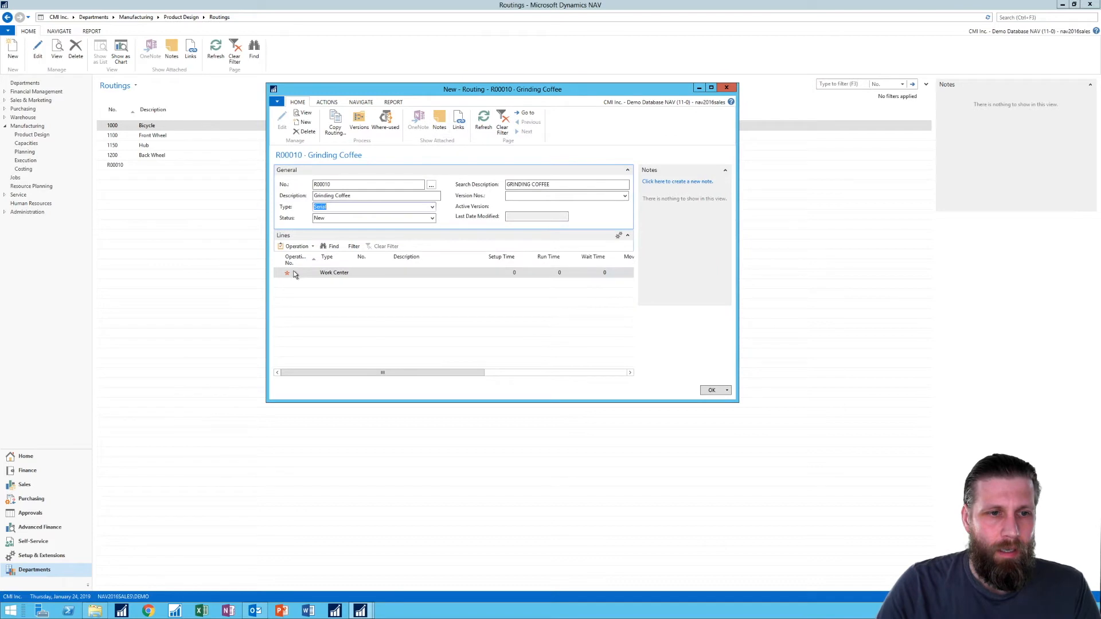
pyautogui.write('10')
pyautogui.press('Tab')
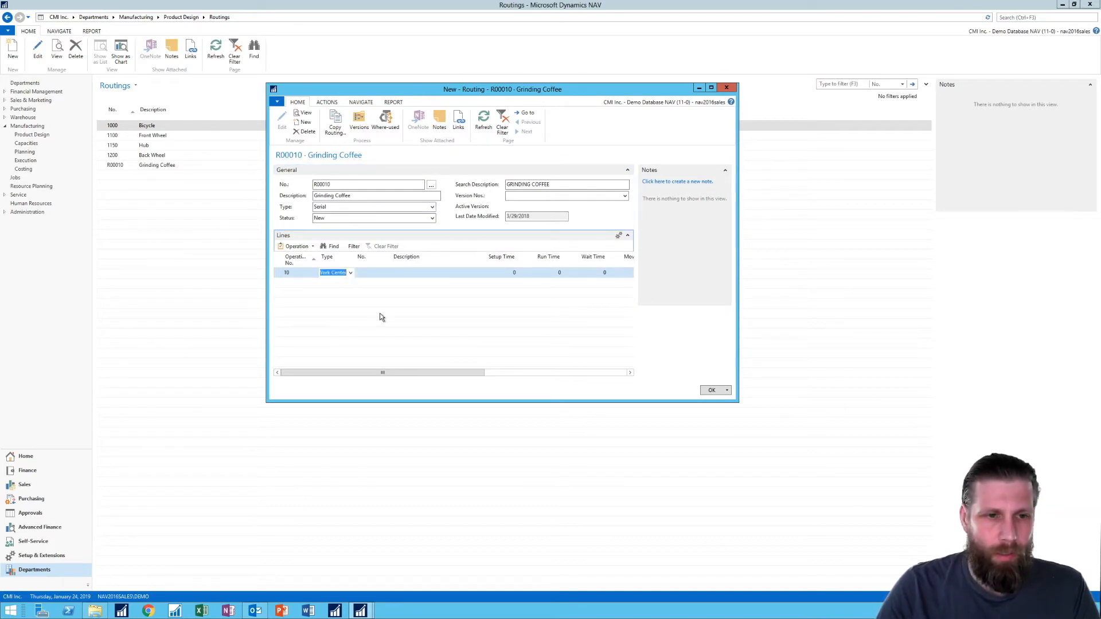
pyautogui.click(372, 273)
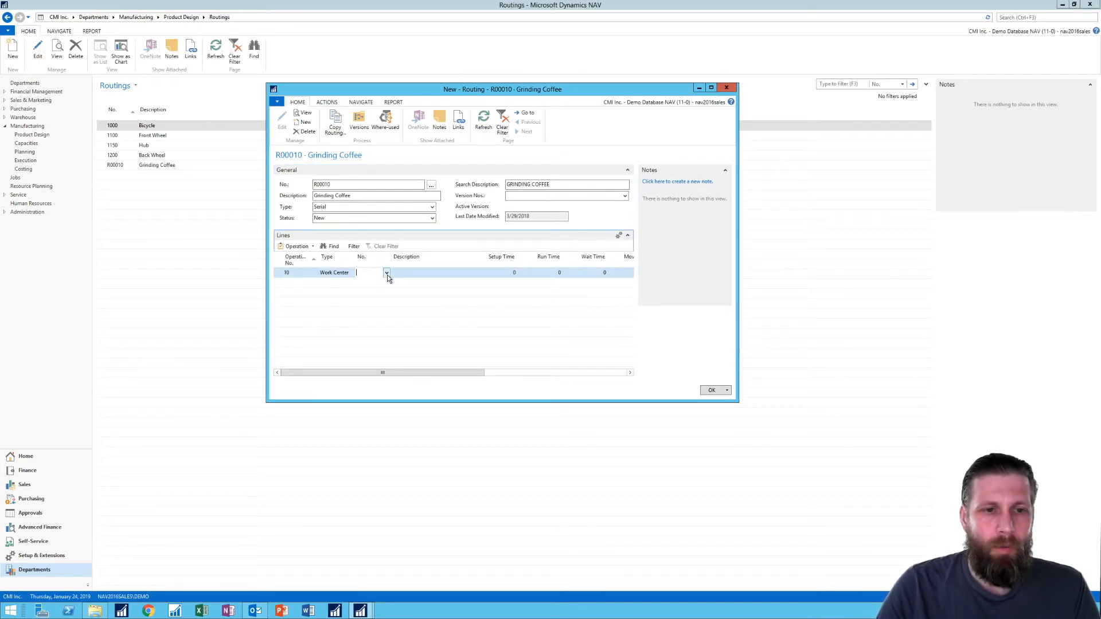
pyautogui.click(386, 272)
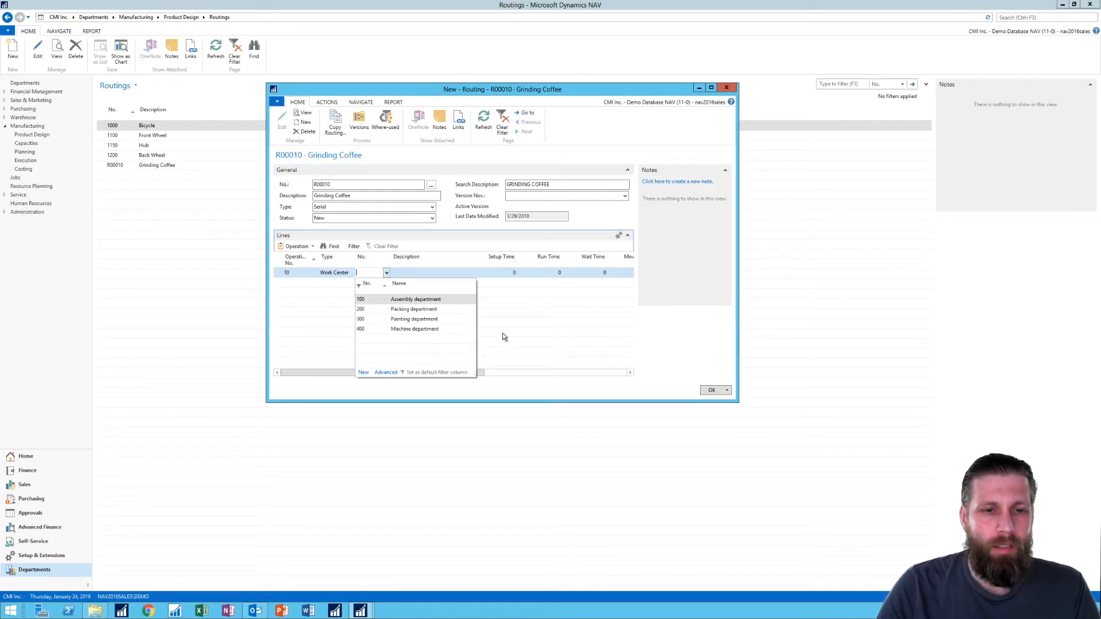
pyautogui.click(421, 312)
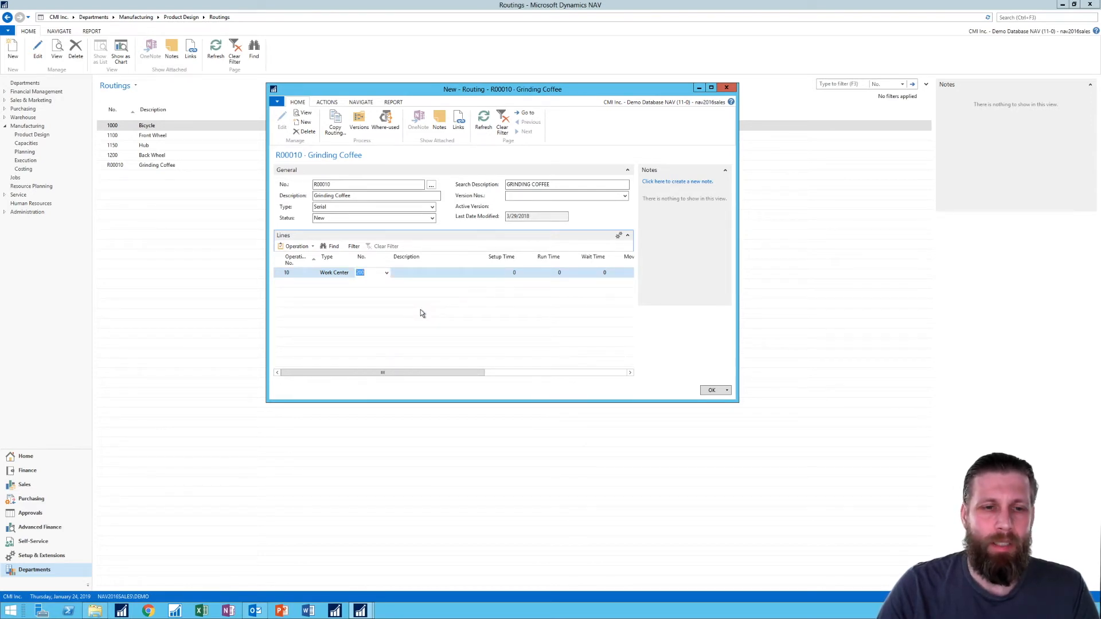
pyautogui.press('Tab')
# Step: Set the run time of the Packing department routing line to 10
pyautogui.press('Tab')
pyautogui.press('Tab')
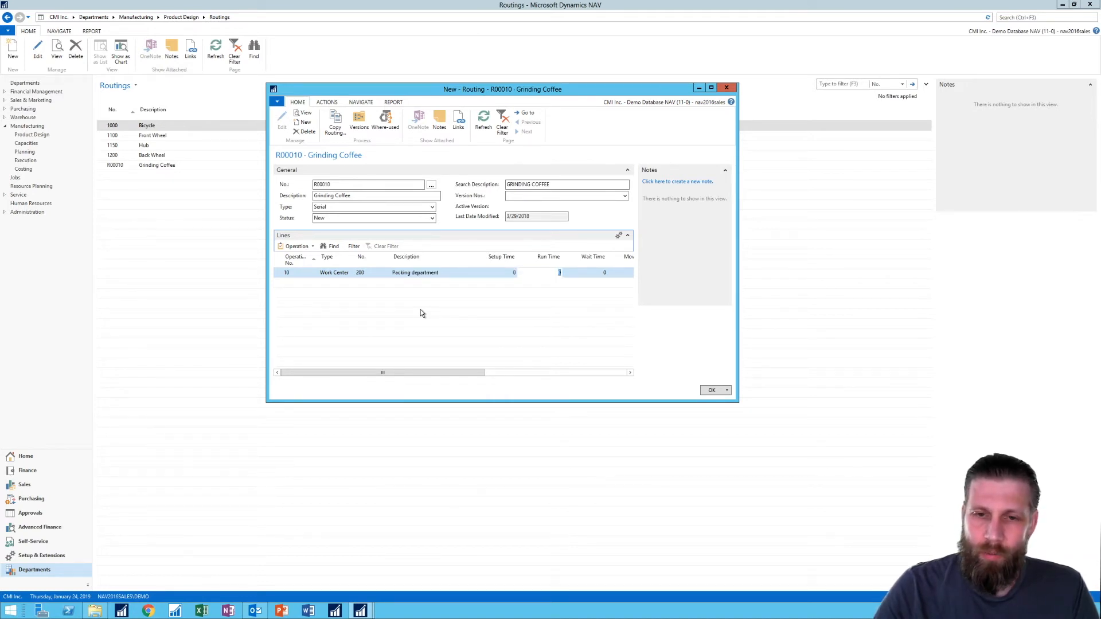
pyautogui.write('20')
pyautogui.press('Tab')
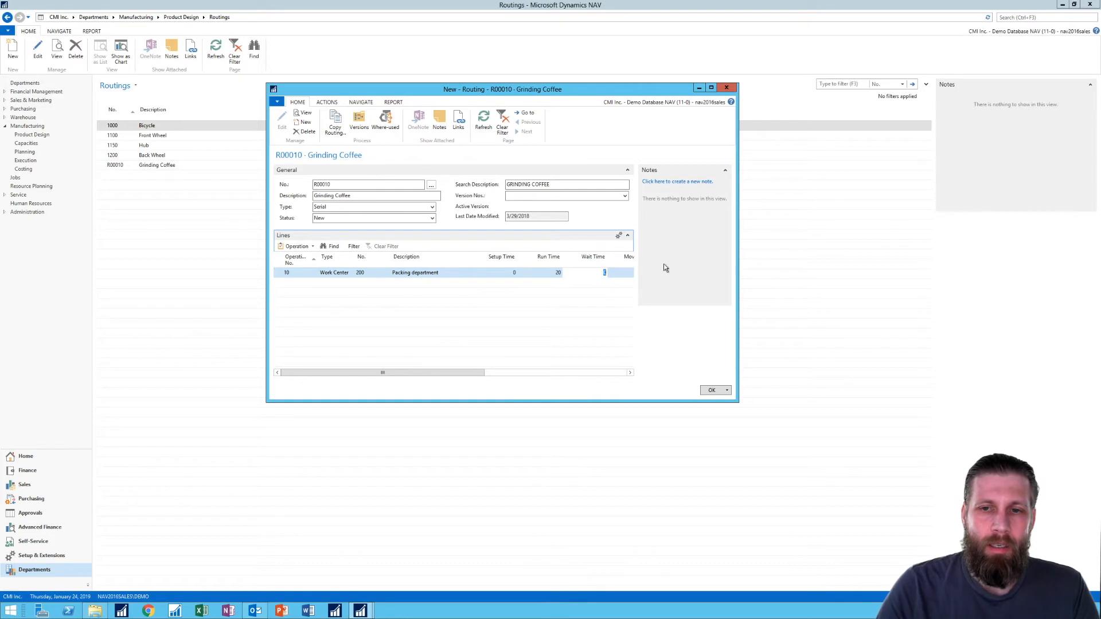
pyautogui.moveTo(736, 229); pyautogui.dragTo(828, 247)
pyautogui.hotkey('shift', 'Tab')
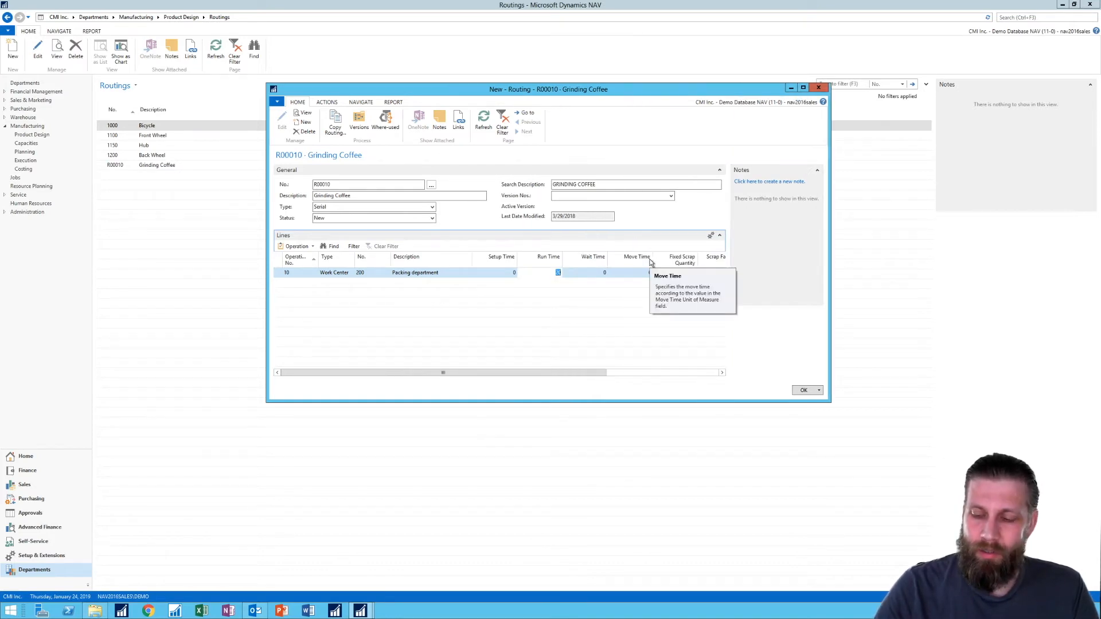
pyautogui.write('10')
pyautogui.press('Tab')
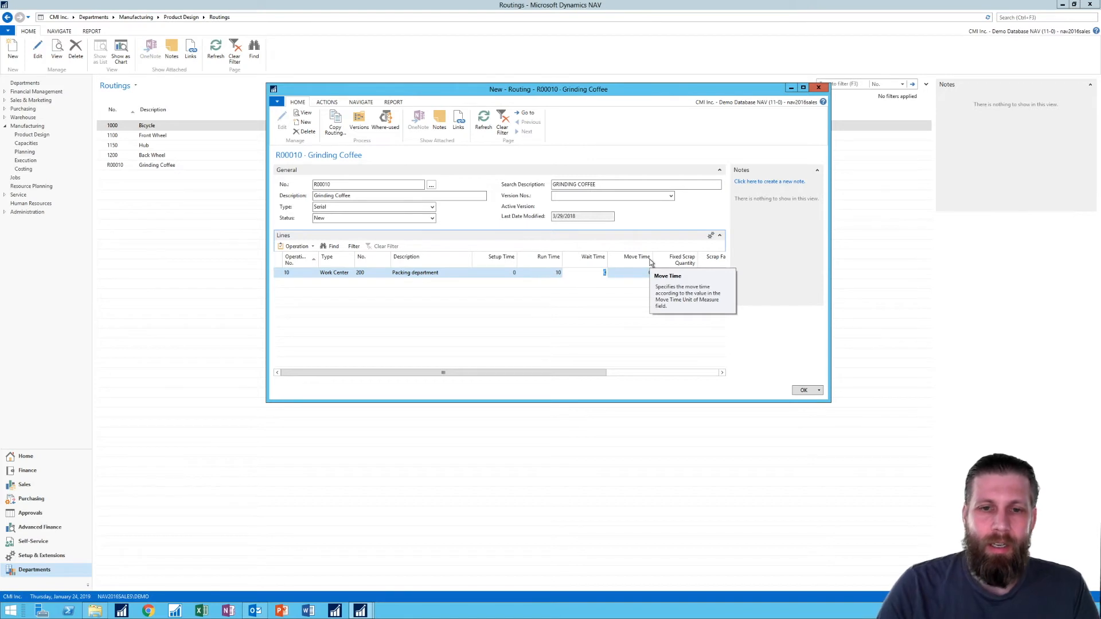
# Step: Add the Run Time Unit of Meas. Code column to the columns shown in the routing lines
pyautogui.rightClick(571, 261)
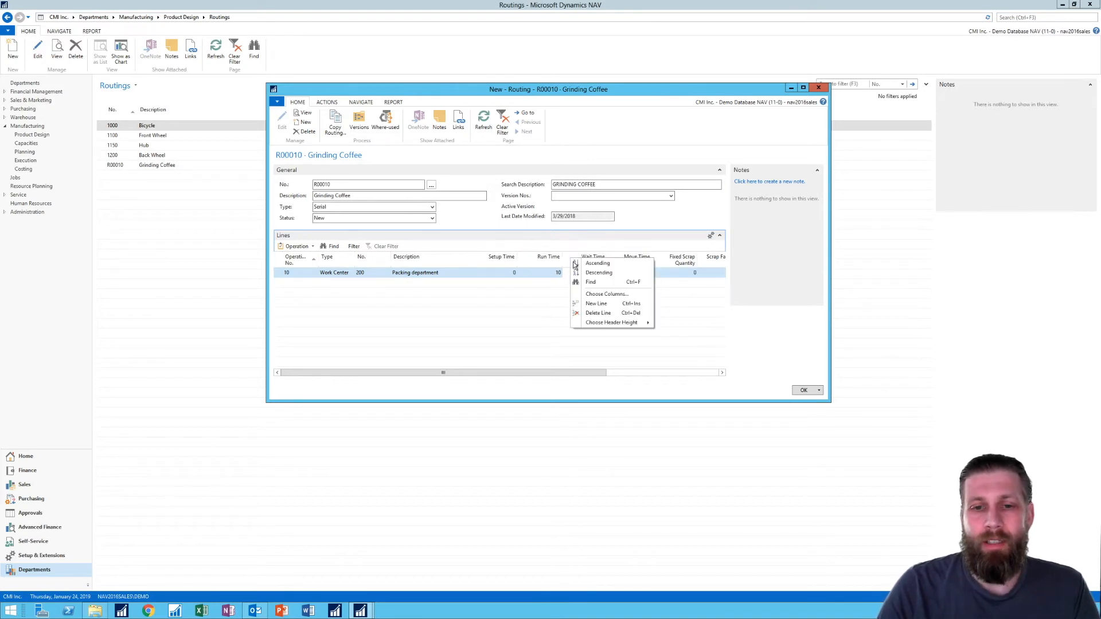
pyautogui.click(594, 295)
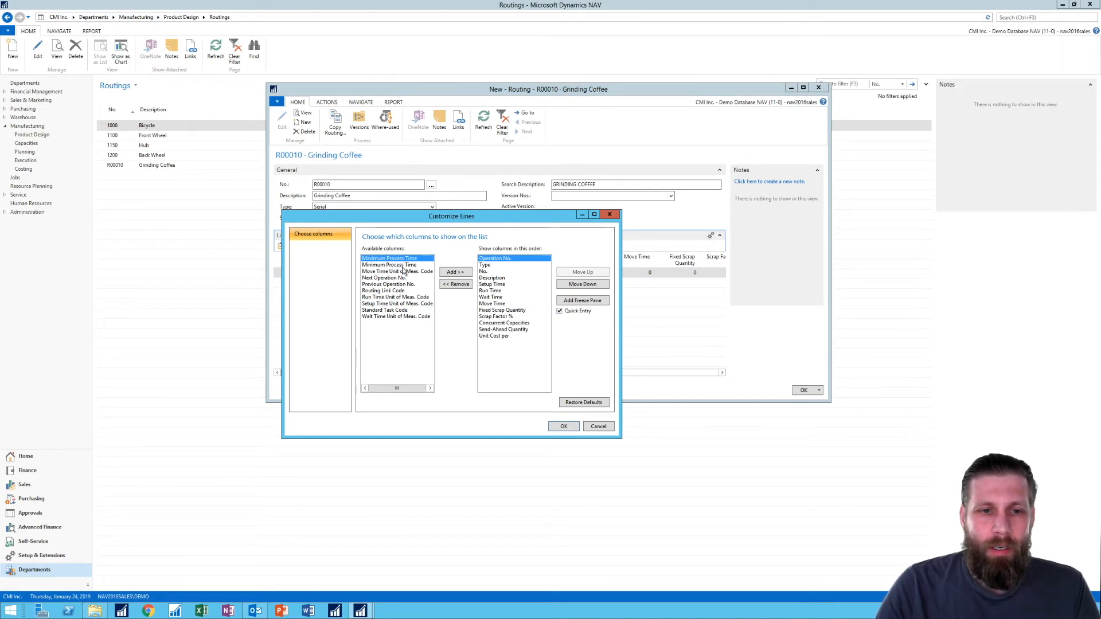
pyautogui.moveTo(431, 221); pyautogui.dragTo(475, 297)
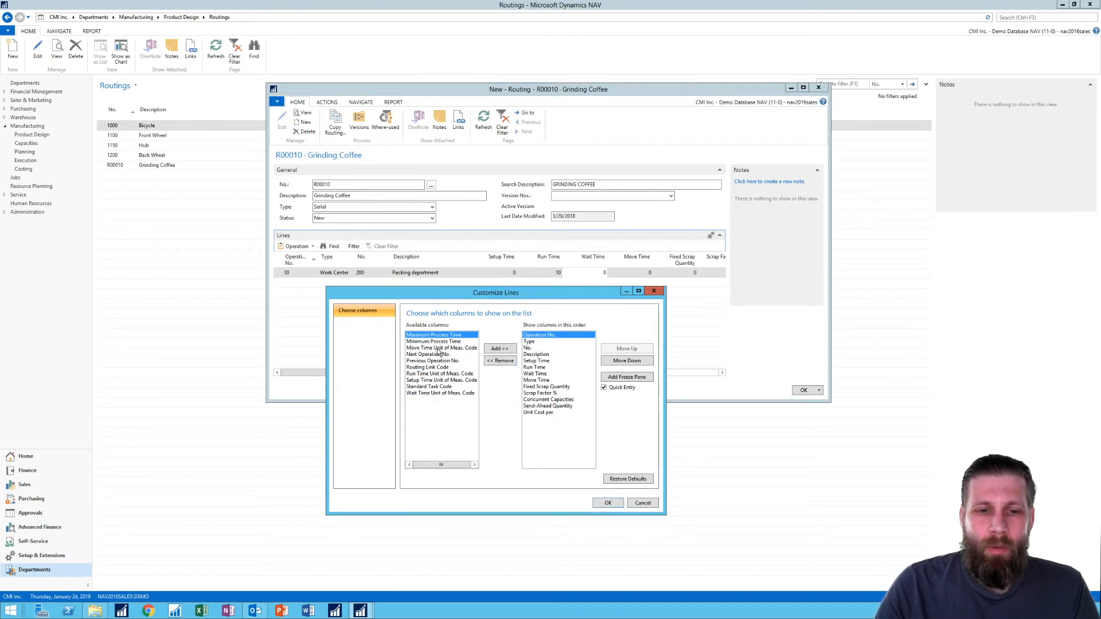
pyautogui.click(440, 373)
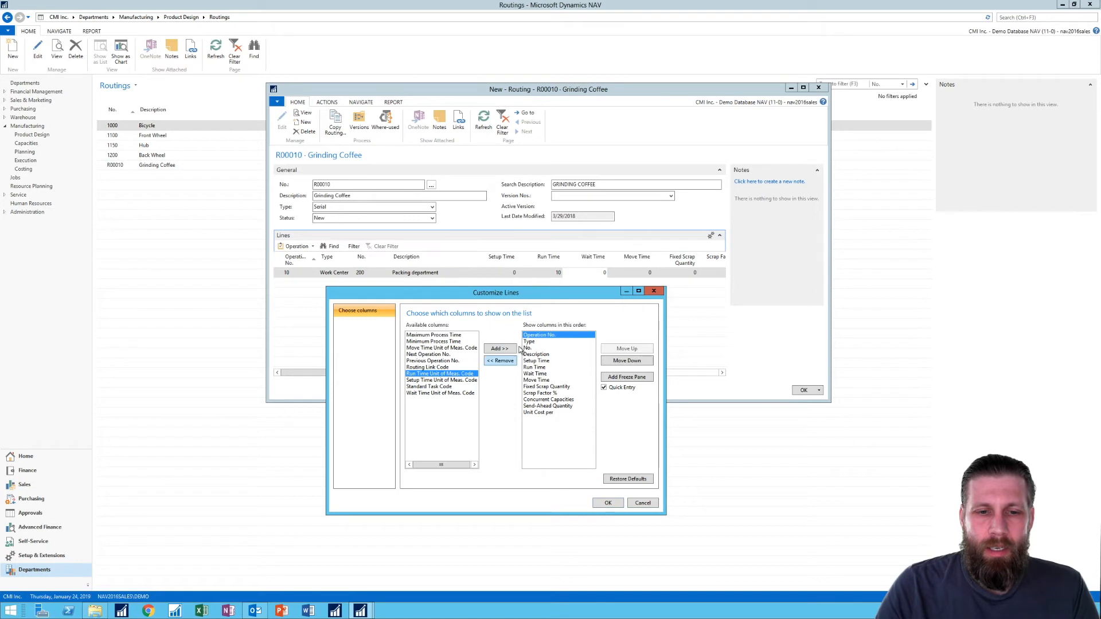
pyautogui.click(499, 349)
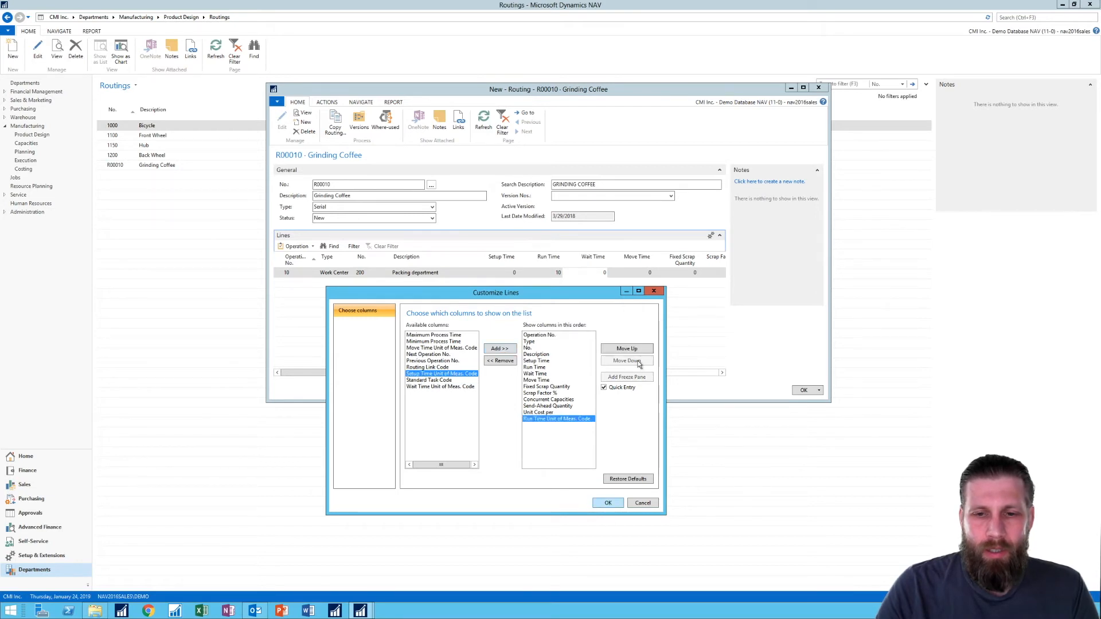
# Step: Place the Run Time Unit of Meas. Code column directly after Run Time and apply the column layout
pyautogui.click(639, 348)
pyautogui.click(639, 348)
pyautogui.click(638, 348)
pyautogui.click(639, 348)
pyautogui.click(638, 348)
pyautogui.click(638, 348)
pyautogui.click(638, 348)
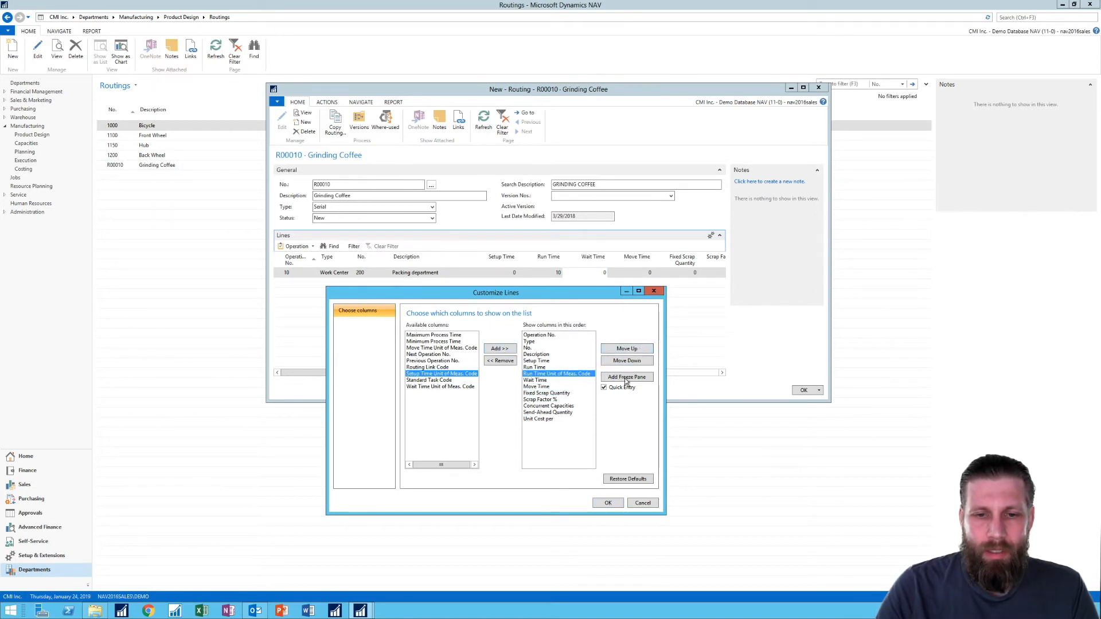
pyautogui.click(614, 504)
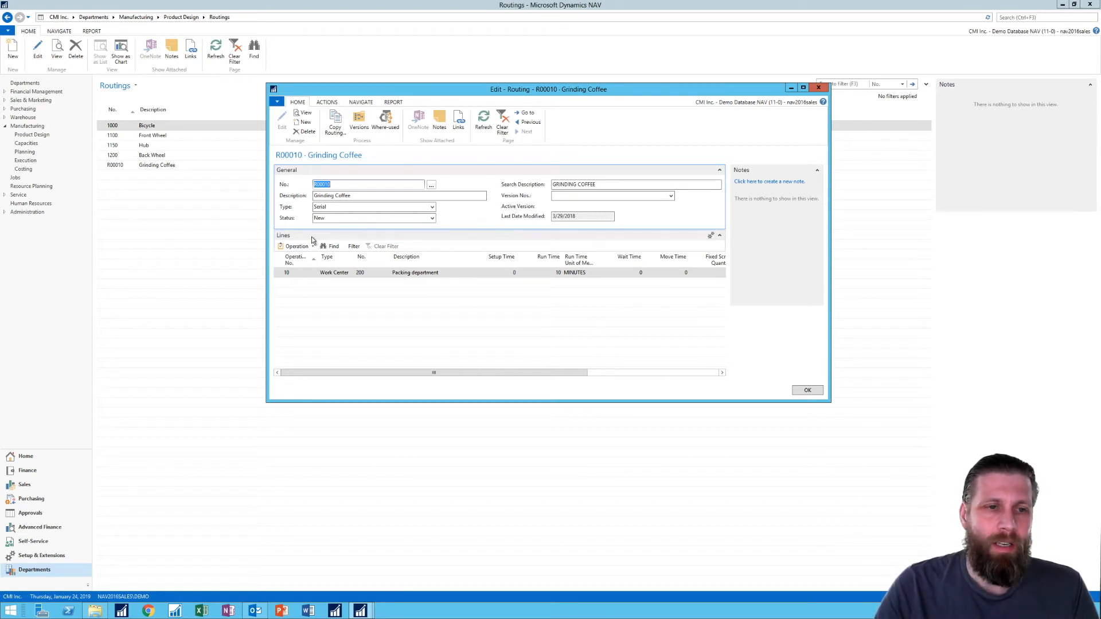
# Step: Set the Grinding Coffee routing's status to Certified and close its card
pyautogui.click(430, 220)
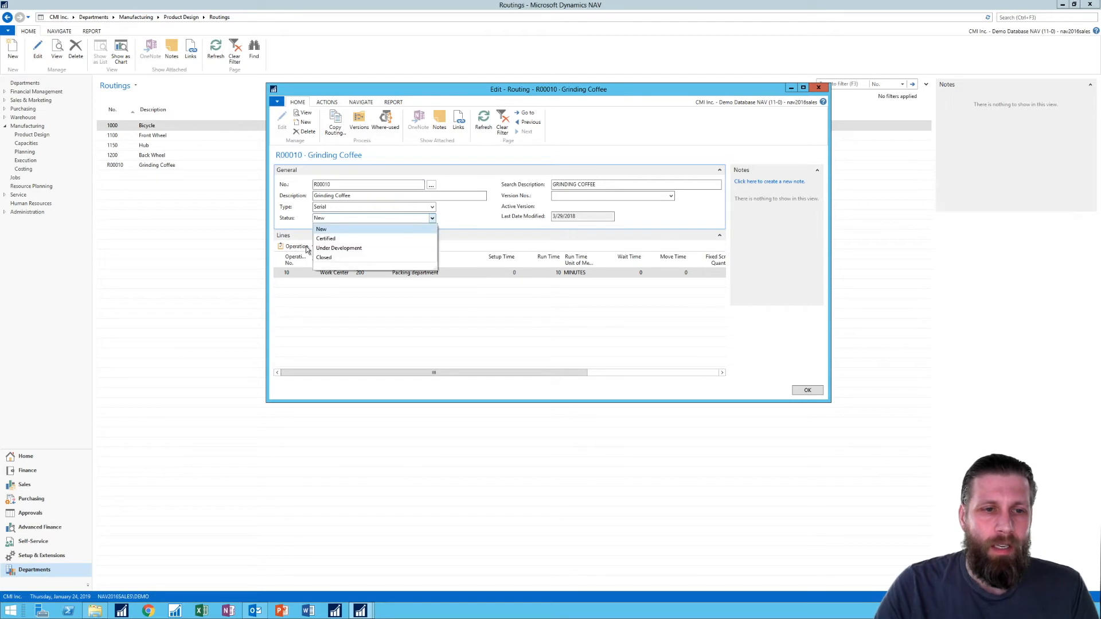
pyautogui.click(336, 239)
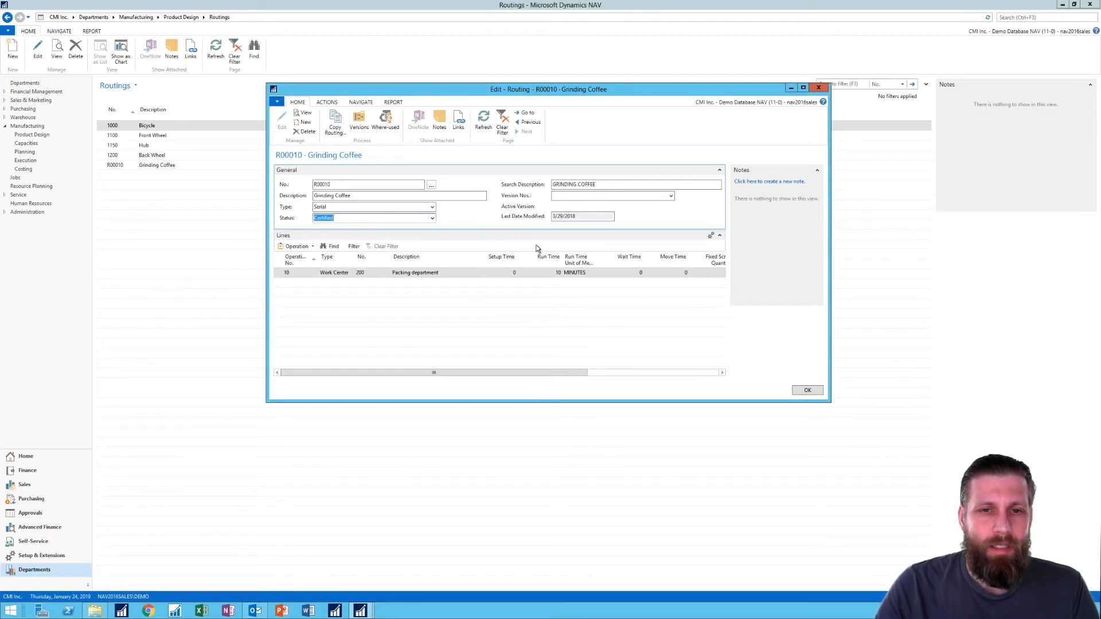
pyautogui.click(804, 390)
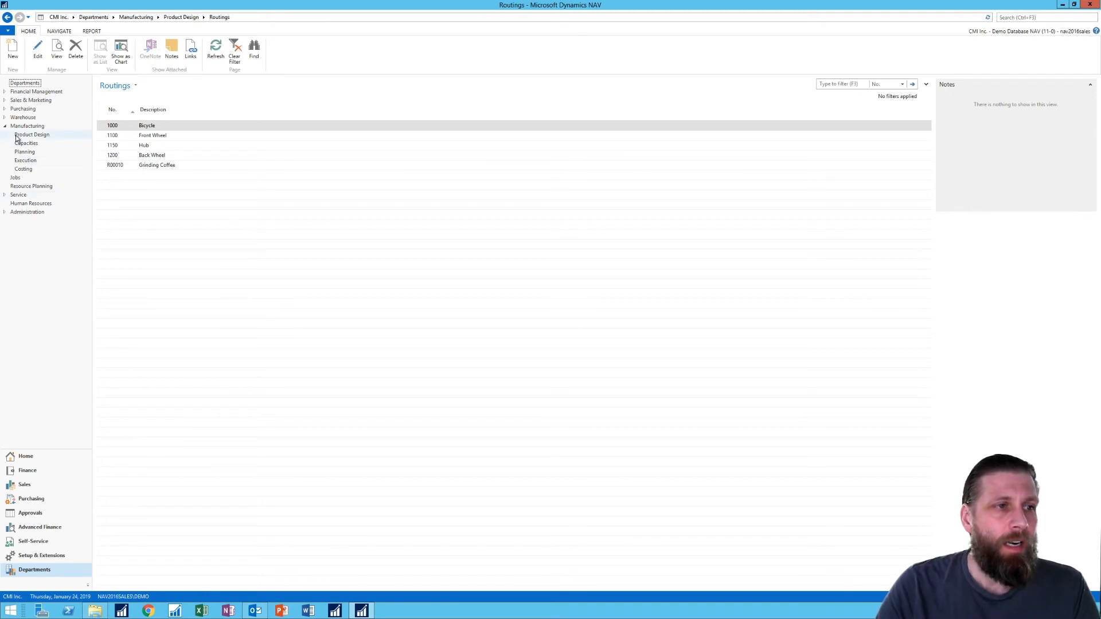
# Step: Search for the item pages and open the Items list
pyautogui.click(20, 109)
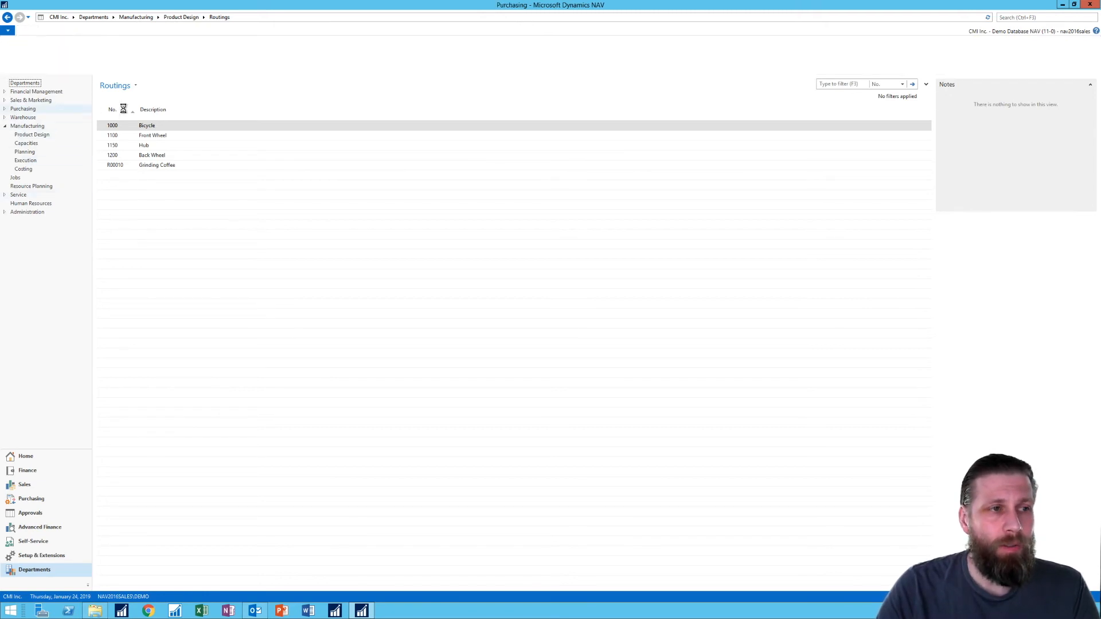
pyautogui.click(1027, 19)
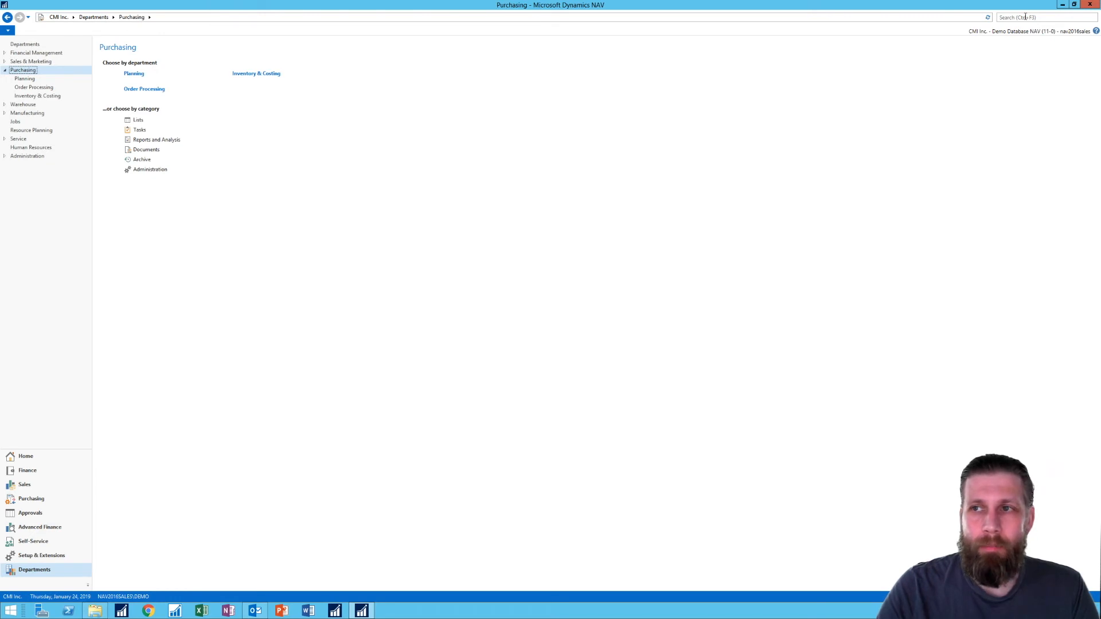
pyautogui.write('it')
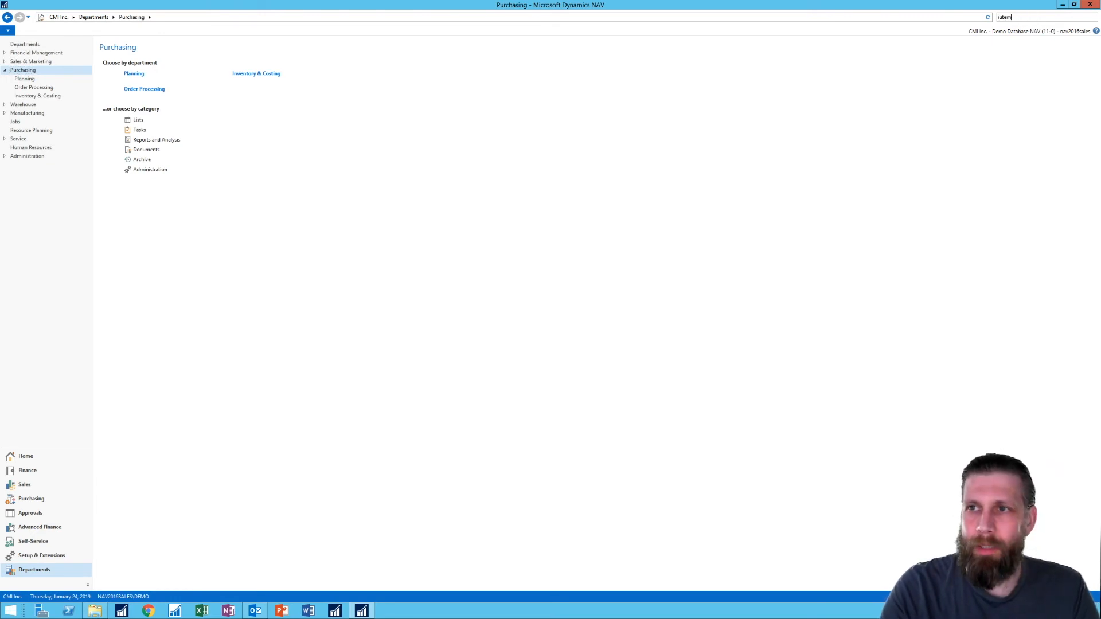
pyautogui.write('tem')
pyautogui.press('BackSpace')
pyautogui.press('BackSpace')
pyautogui.write('te')
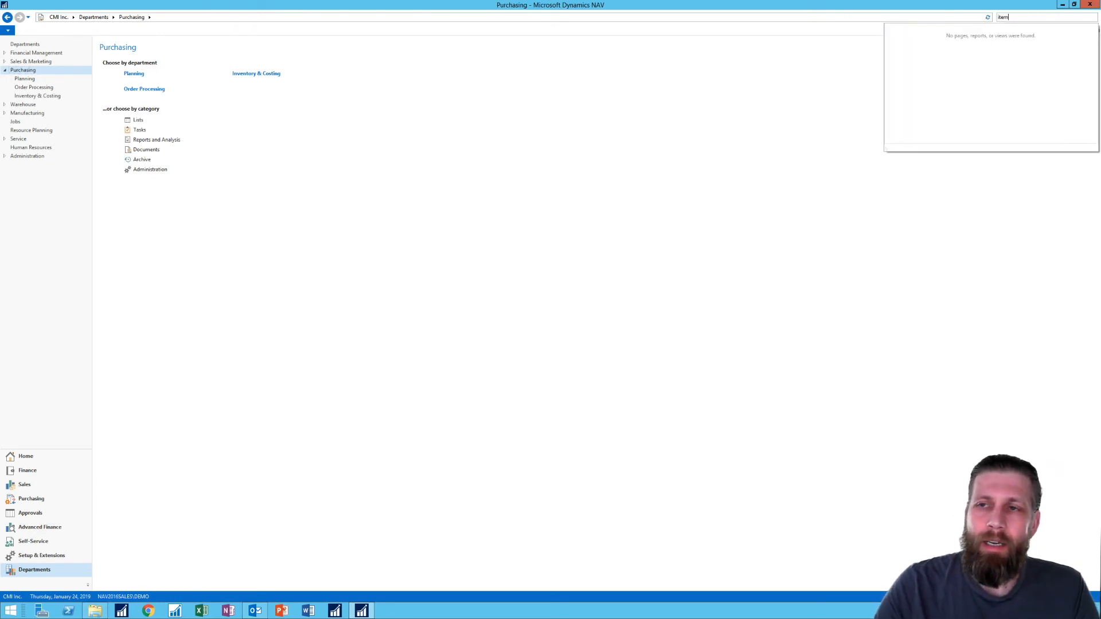
pyautogui.click(900, 27)
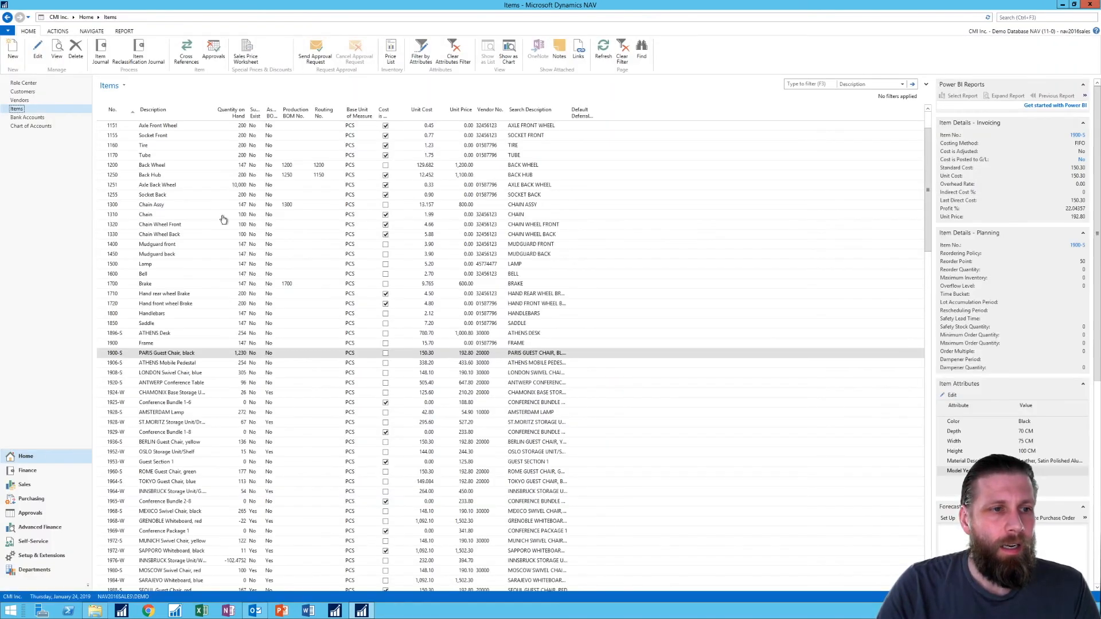
# Step: Filter the items by the description coffee and open the Ground Coffee Bag 1lbs item card for editing
pyautogui.press('F3')
pyautogui.write('coffee')
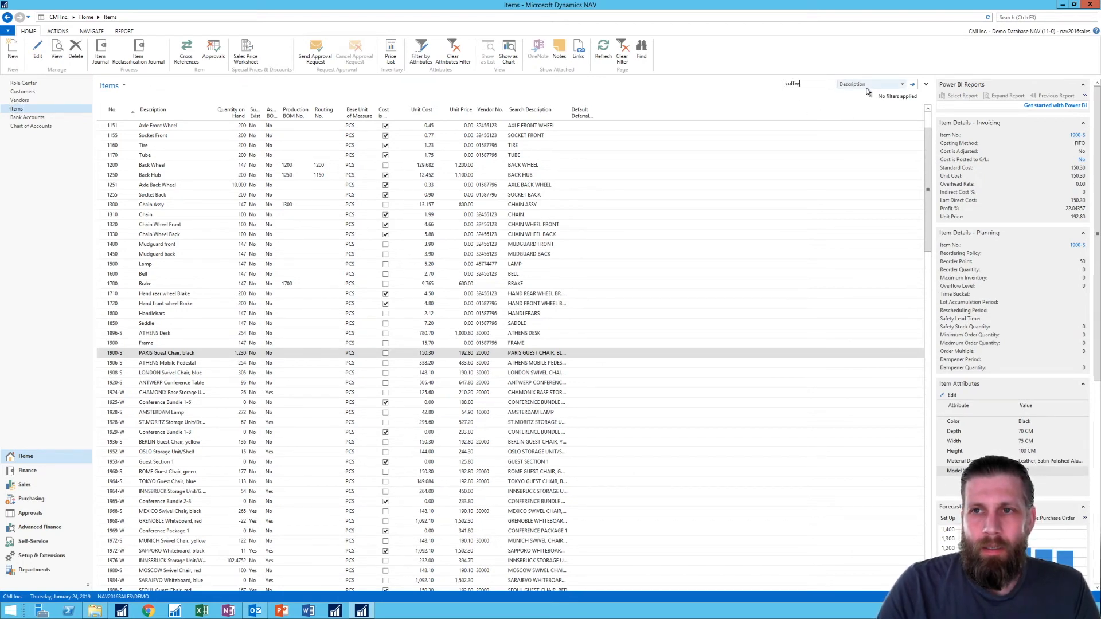
pyautogui.press('Return')
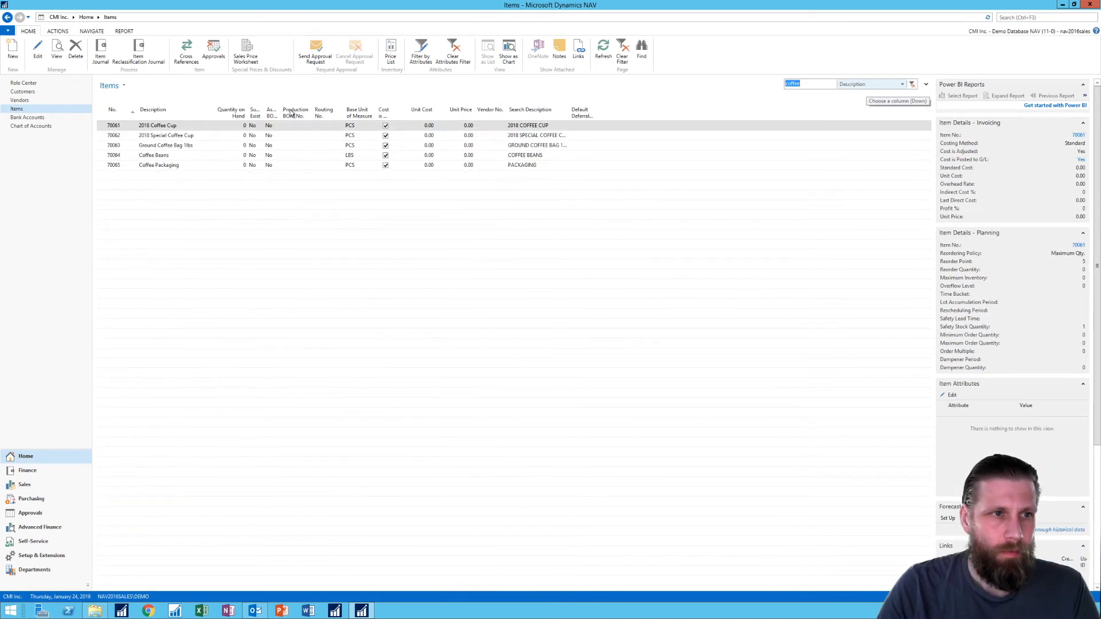
pyautogui.click(181, 146)
pyautogui.click(38, 51)
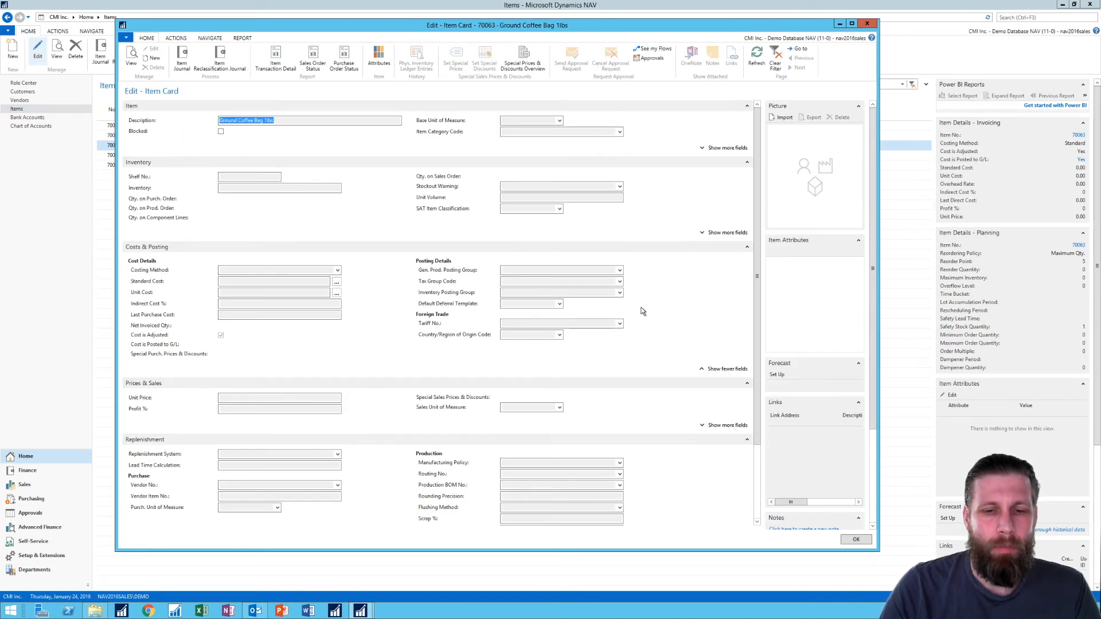
# Step: Assign routing R00010 (Grinding Coffee) and production BOM P00010 (Ground Coffee Bag 1lb) in the item's replenishment settings
pyautogui.scroll(-3, 755, 268)
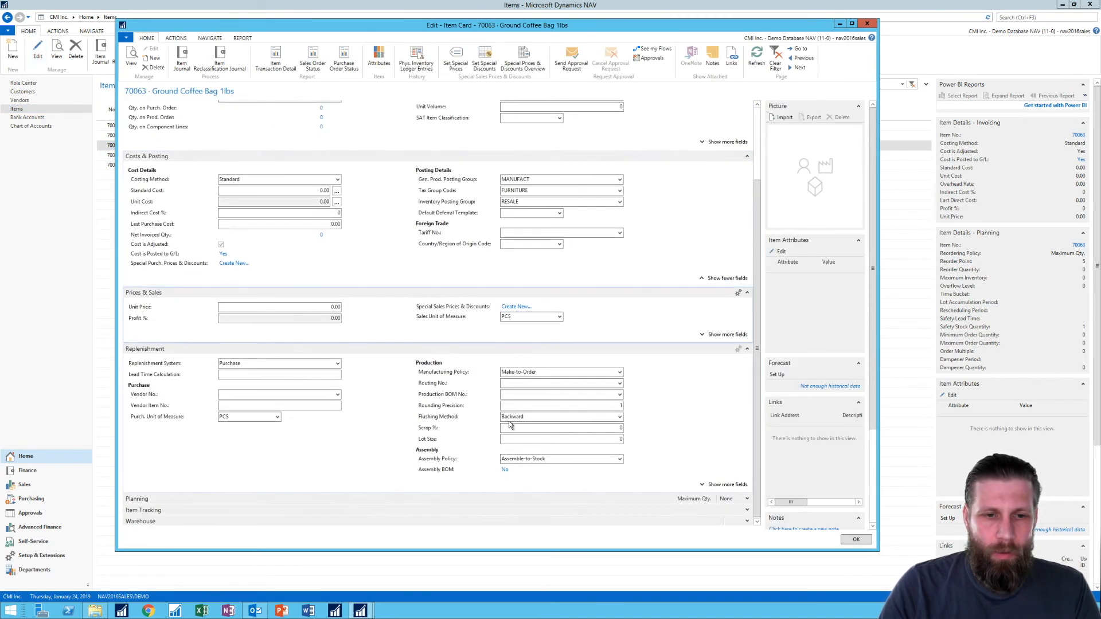
pyautogui.click(619, 384)
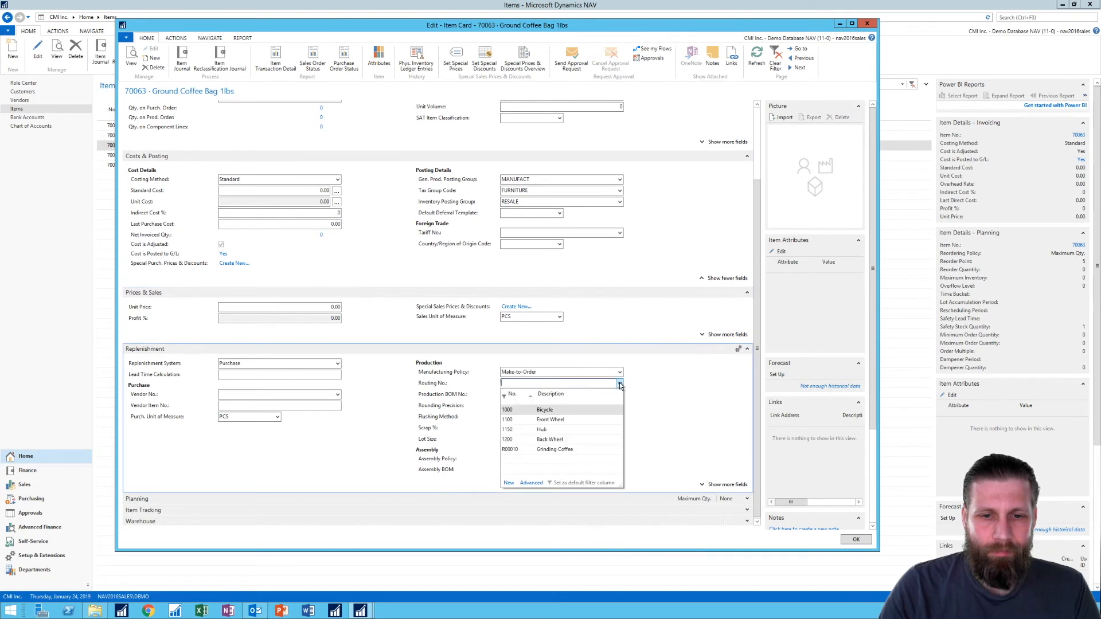
pyautogui.click(514, 450)
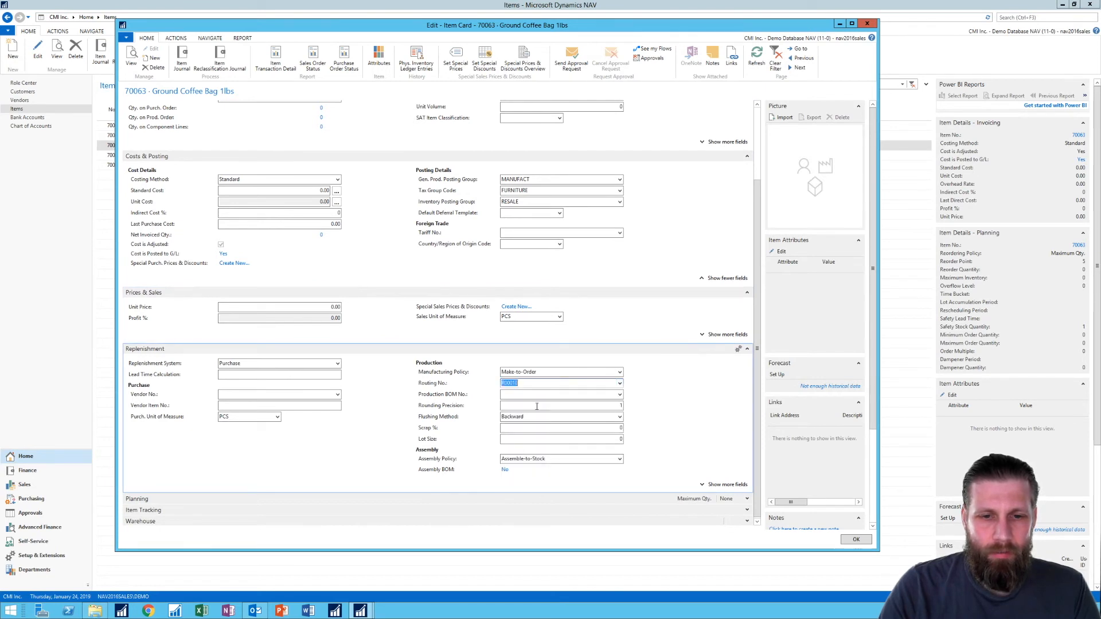
pyautogui.click(619, 395)
pyautogui.moveTo(618, 434); pyautogui.dragTo(620, 460)
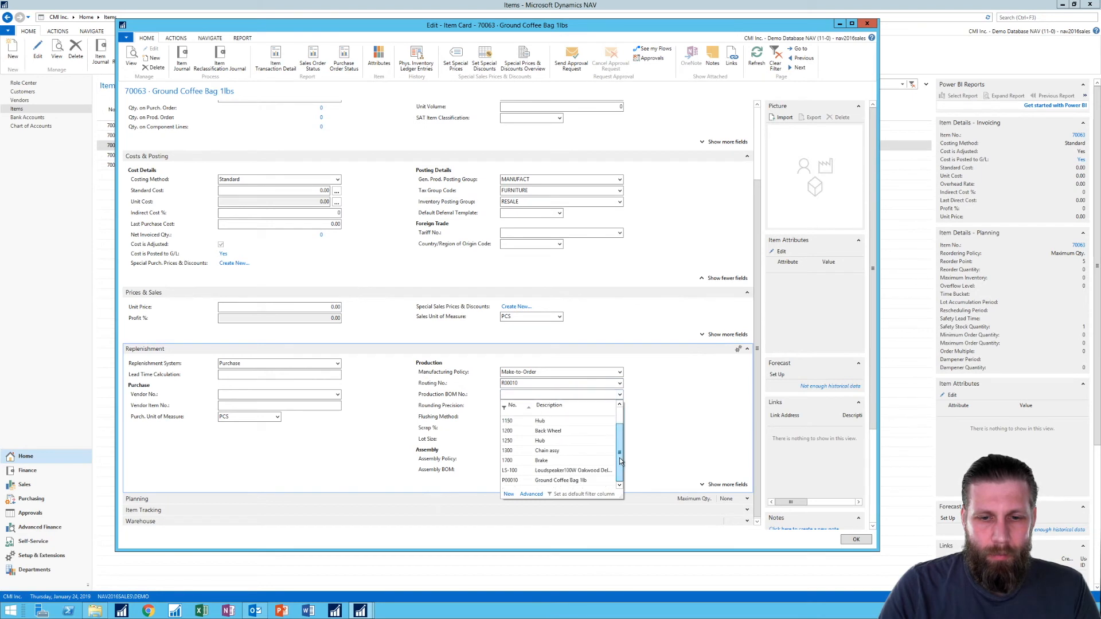
pyautogui.click(548, 481)
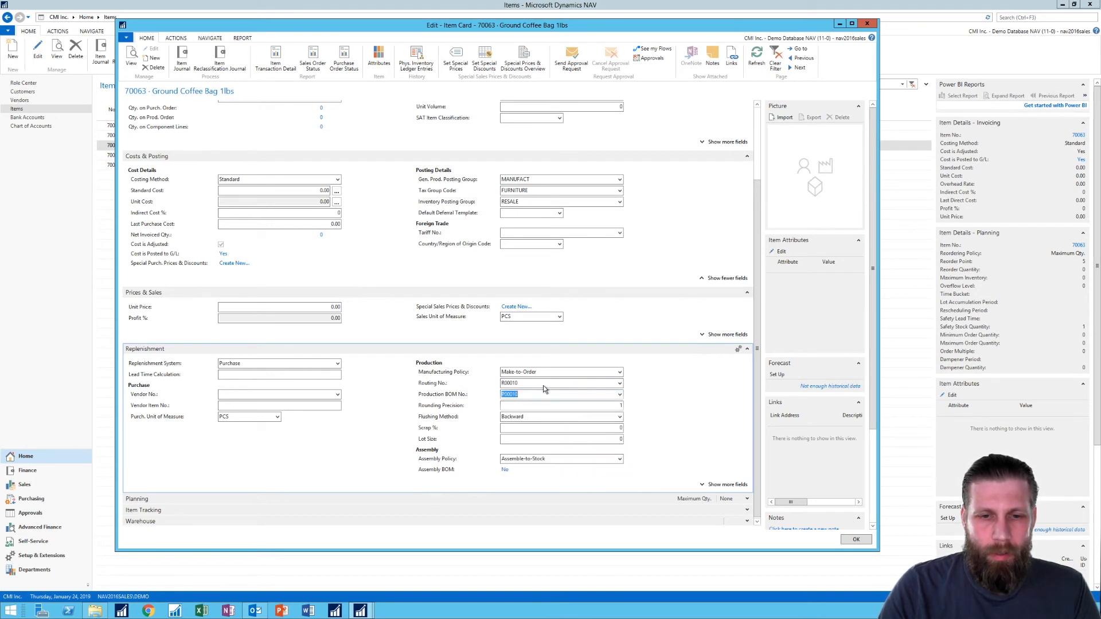
pyautogui.click(535, 394)
pyautogui.click(536, 382)
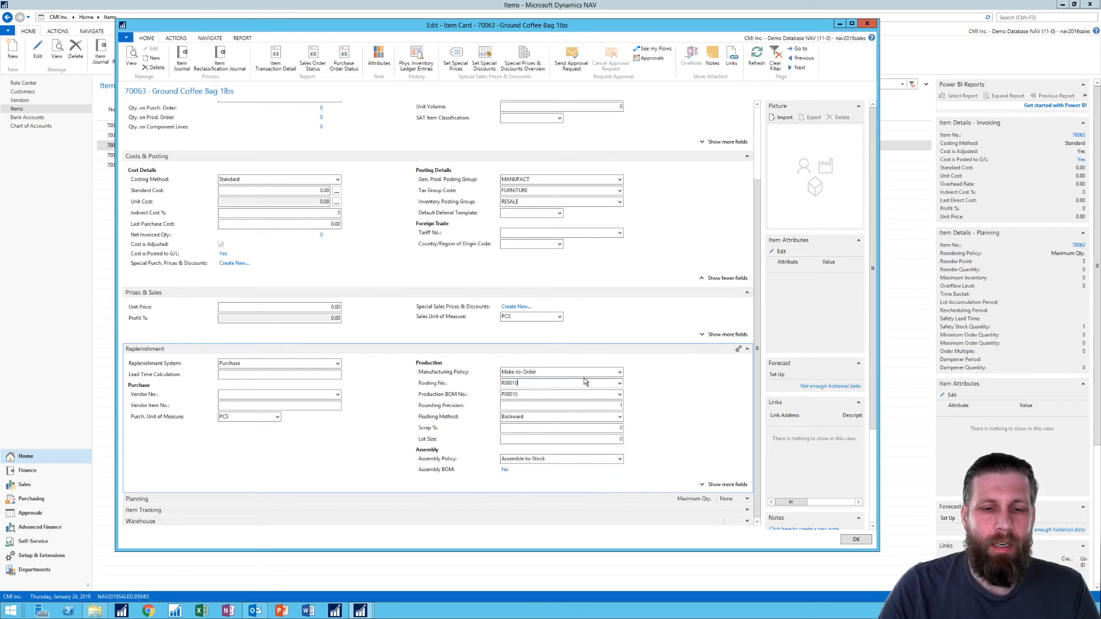
# Step: Set the Ground Coffee Bag 1lbs item's replenishment system to Prod. Order
pyautogui.click(337, 364)
pyautogui.click(232, 384)
pyautogui.click(310, 376)
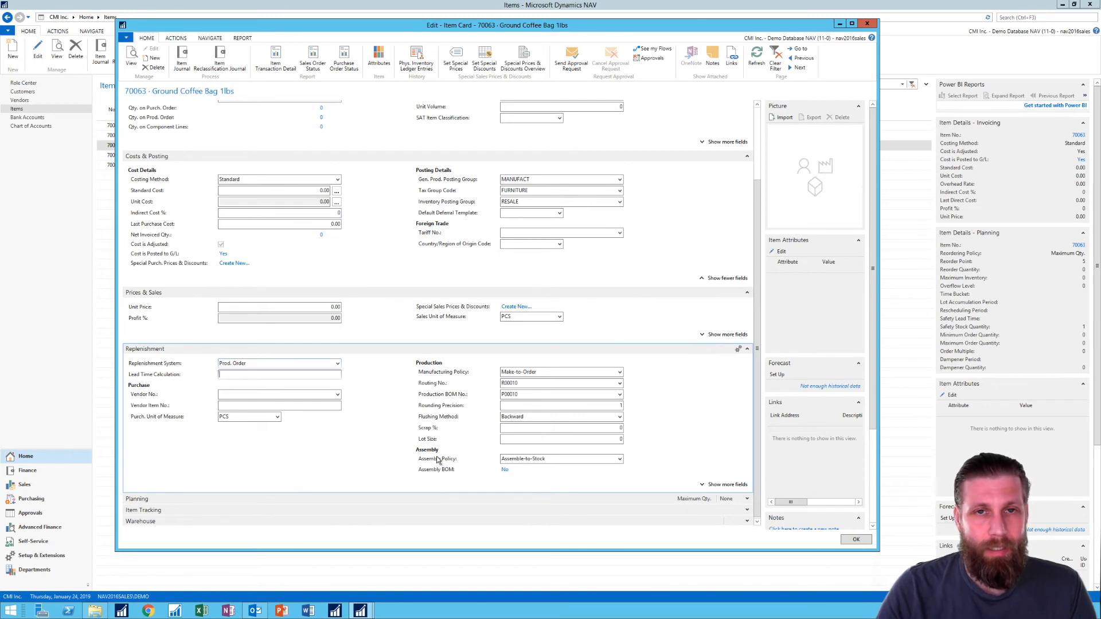
# Step: Close the item card and open the Released Prod. Orders list from the Manufacturing department's Execution area
pyautogui.click(863, 27)
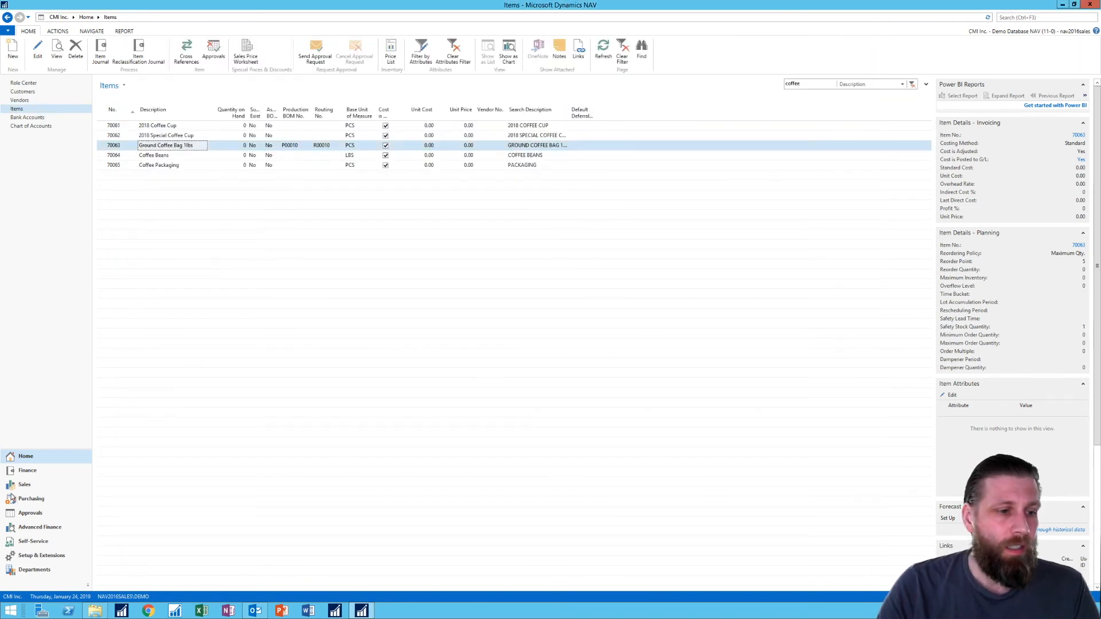
pyautogui.click(38, 574)
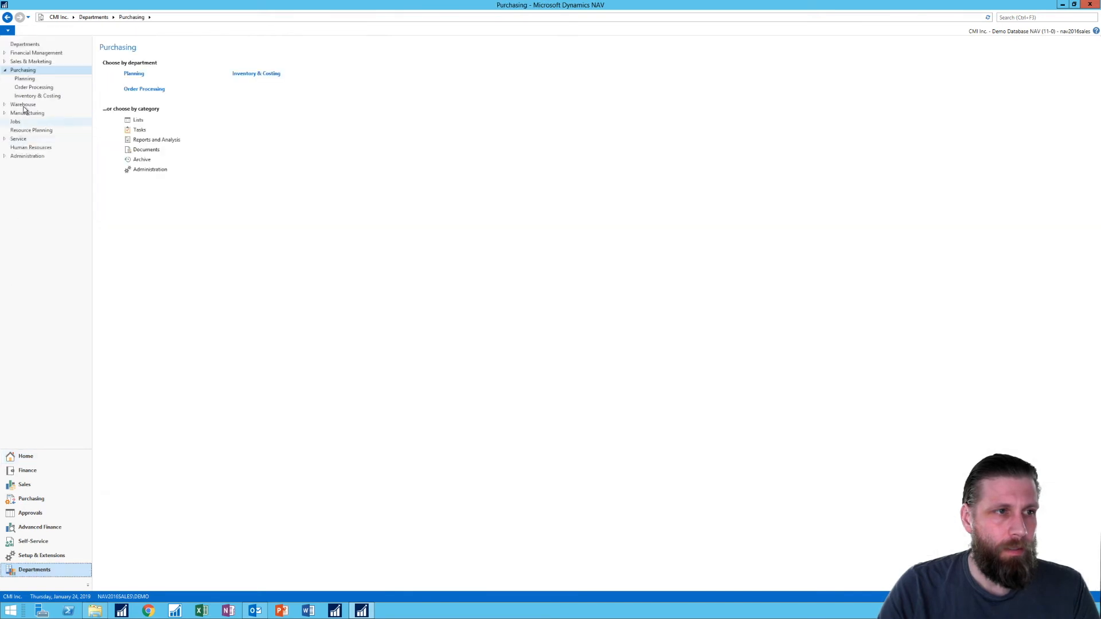
pyautogui.click(5, 113)
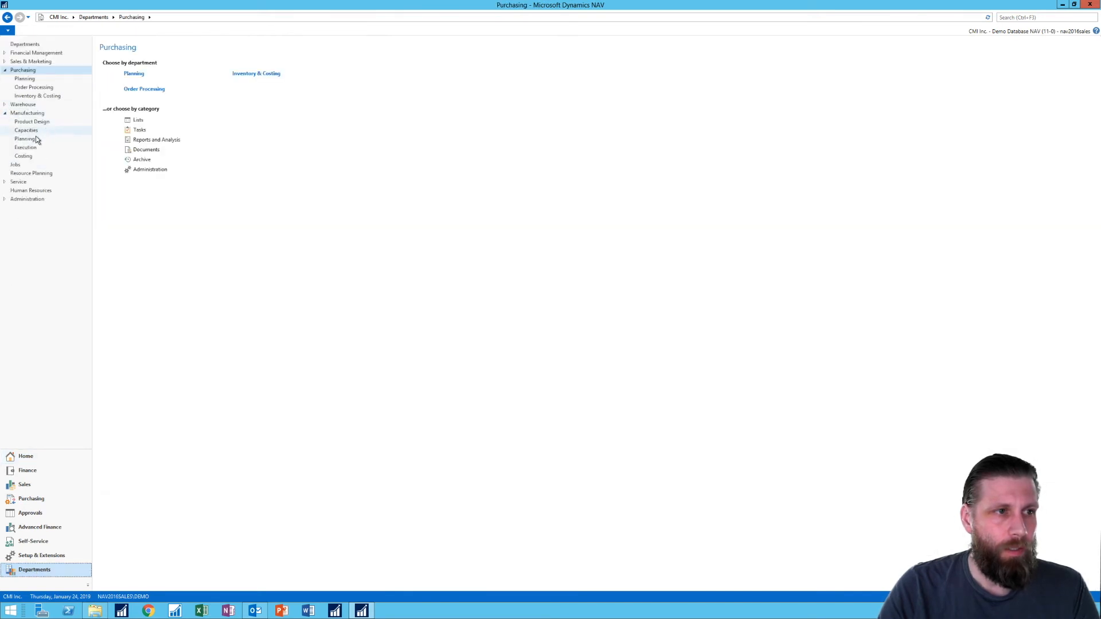
pyautogui.click(33, 148)
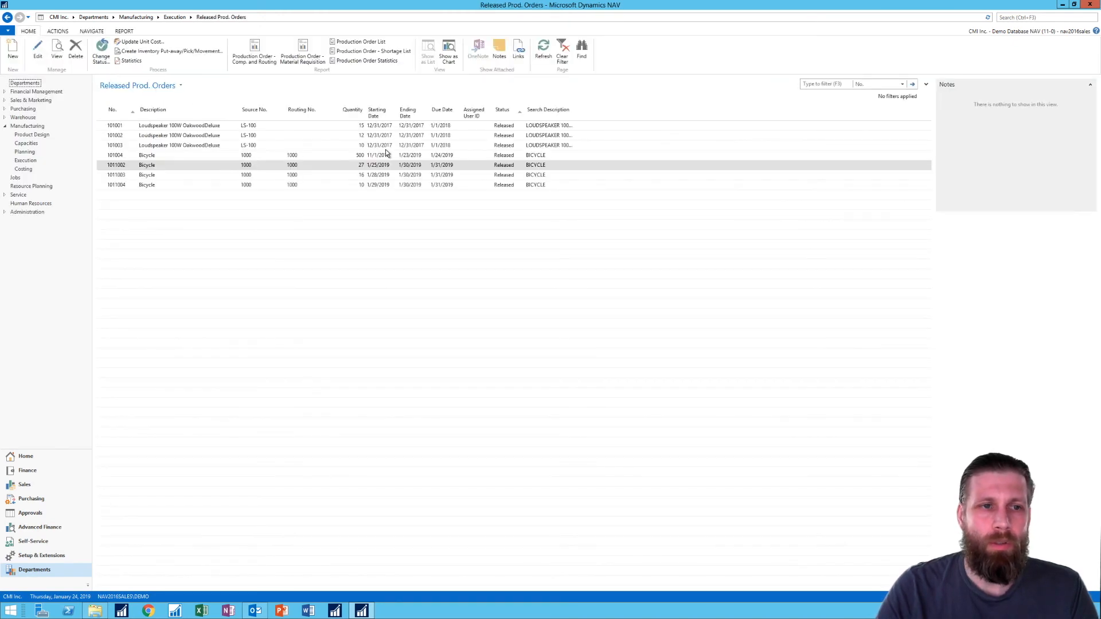
# Step: Create a new released production order with source type Item and open the item lookup for its source number
pyautogui.click(13, 51)
pyautogui.press('Return')
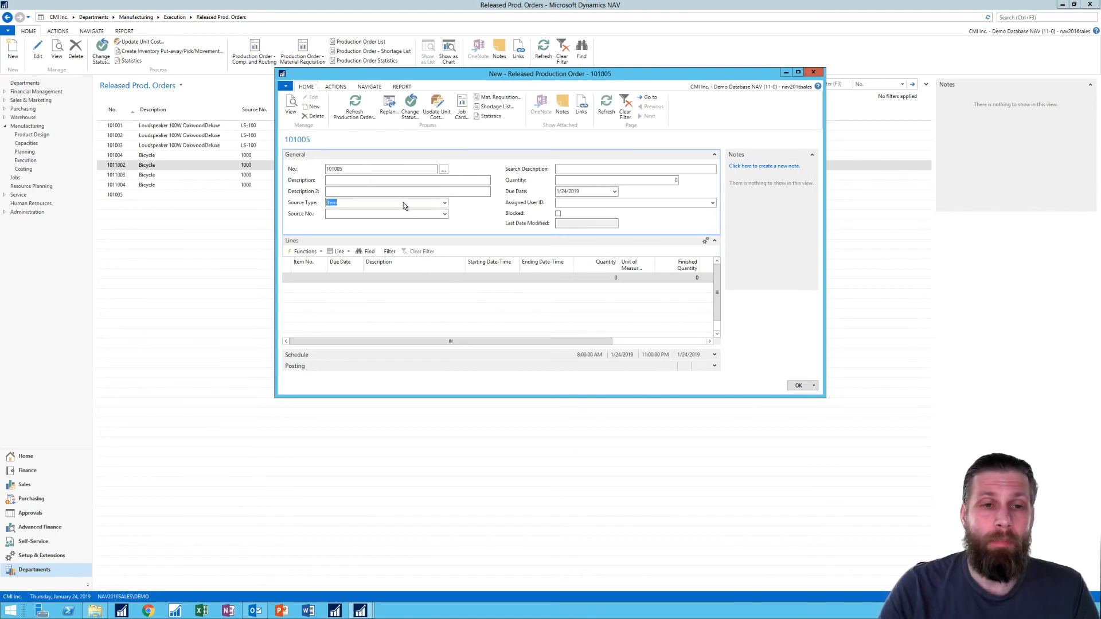
pyautogui.click(444, 213)
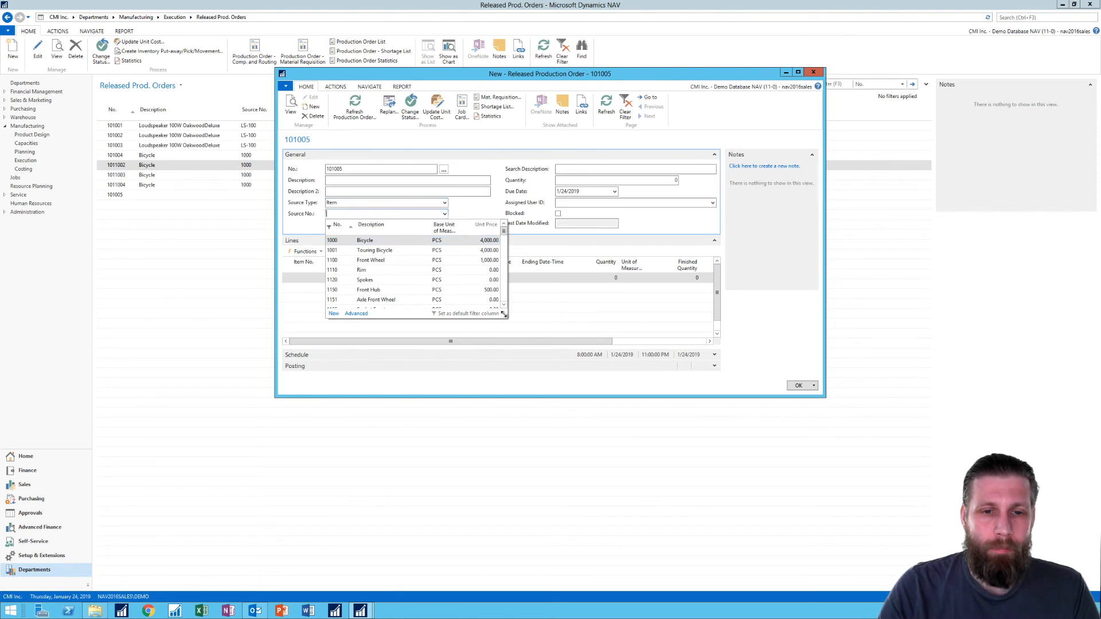
pyautogui.moveTo(505, 316); pyautogui.dragTo(578, 385)
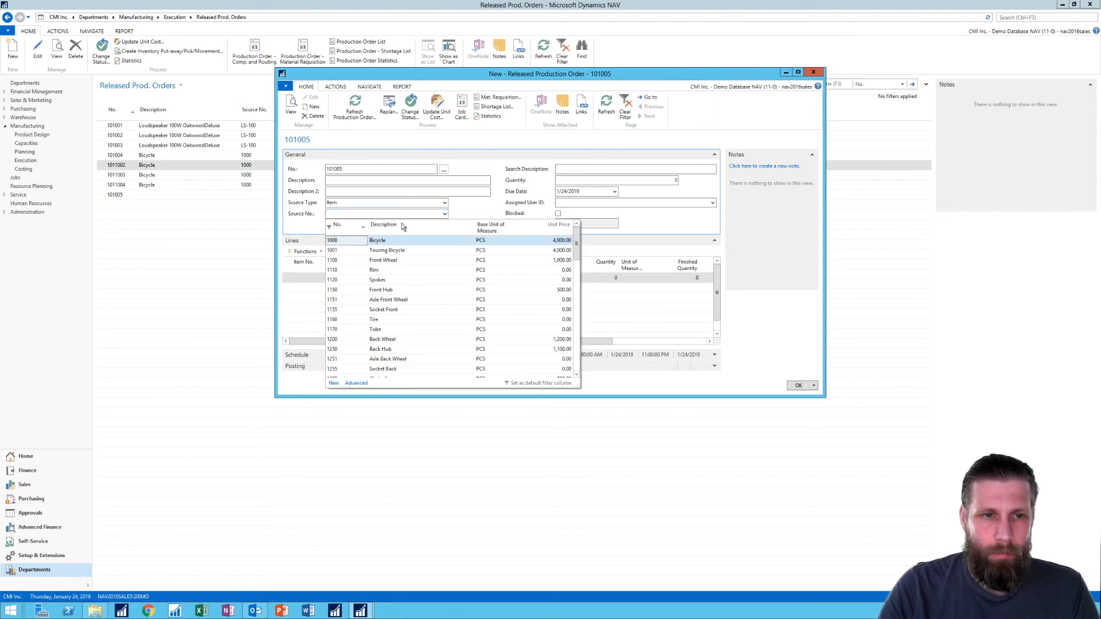
pyautogui.write('coff')
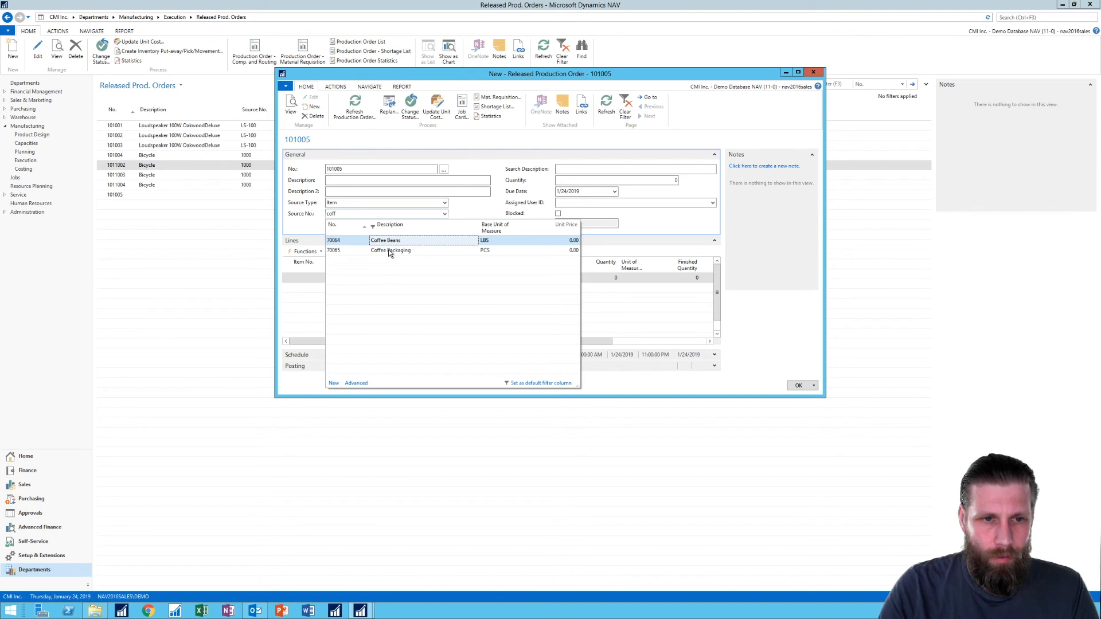
pyautogui.click(391, 214)
pyautogui.press('BackSpace')
pyautogui.press('BackSpace')
pyautogui.press('BackSpace')
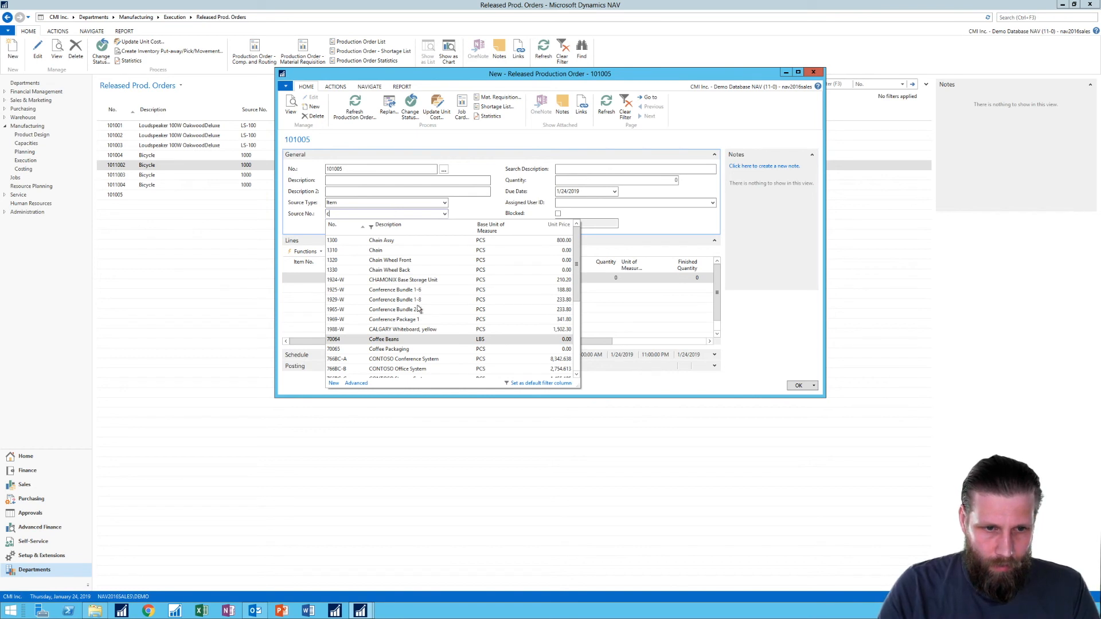
pyautogui.moveTo(578, 386); pyautogui.dragTo(657, 495)
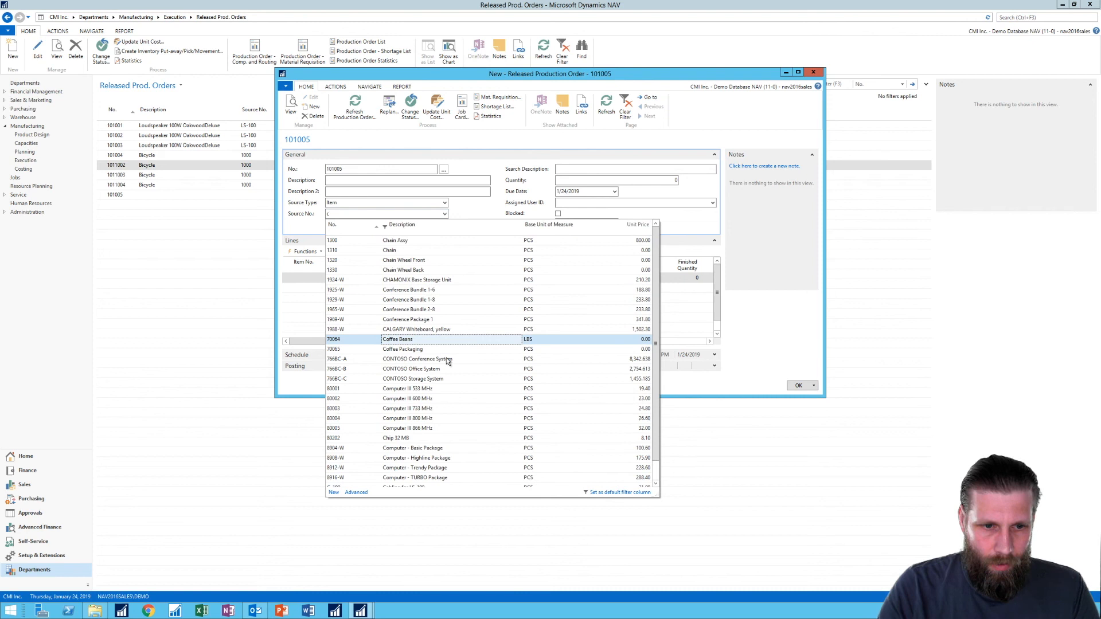
pyautogui.click(351, 214)
pyautogui.write('co')
pyautogui.press('BackSpace')
pyautogui.press('BackSpace')
# Step: Look up items whose description starts with gr and set Ground Coffee Bag 1lbs (70063) as the order's source
pyautogui.write('greou')
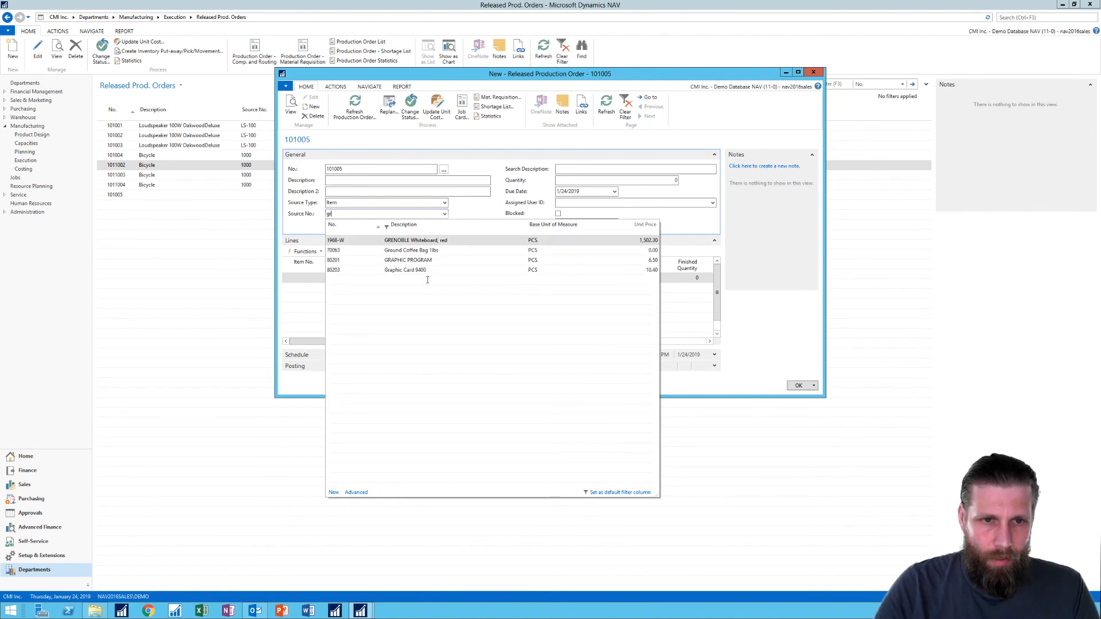
pyautogui.click(437, 251)
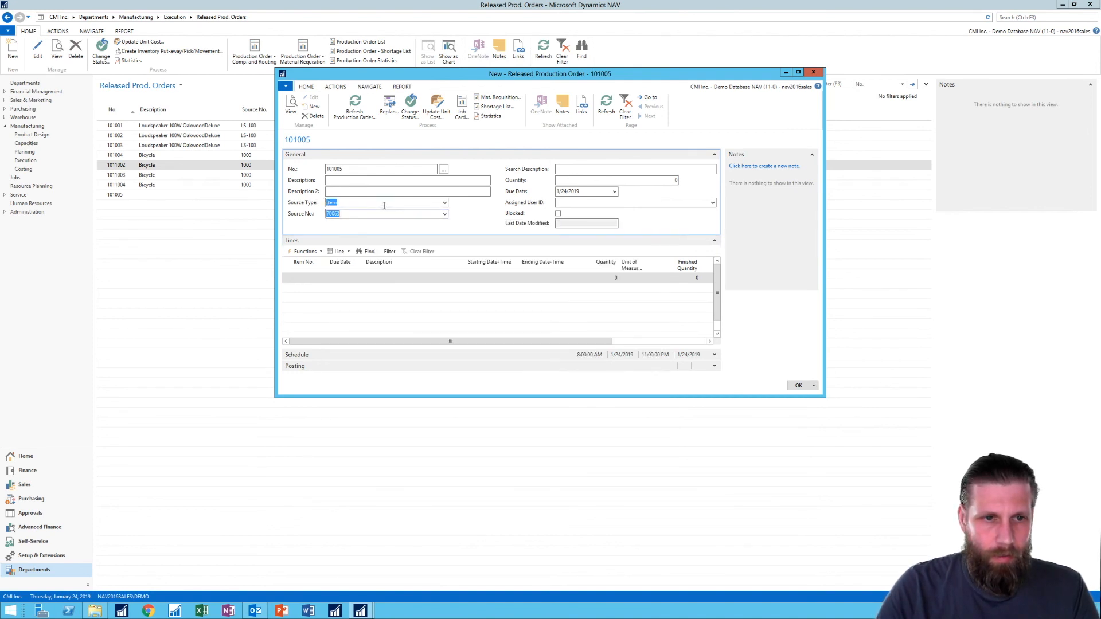
pyautogui.rightClick(384, 209)
pyautogui.click(356, 191)
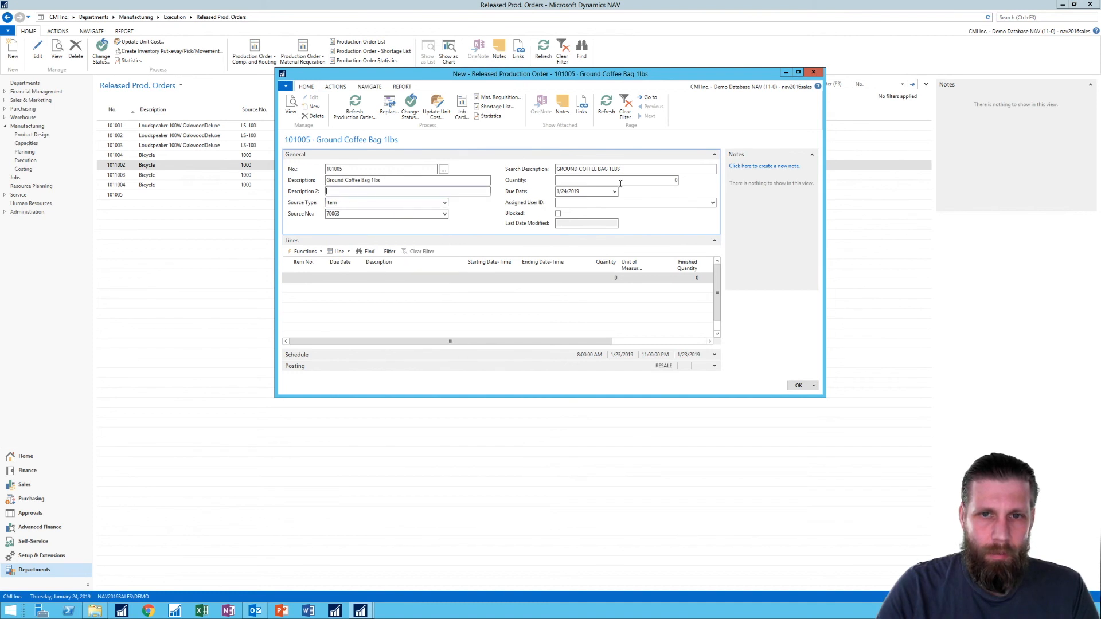
# Step: Set the order quantity to 50 and refresh the production order with Back scheduling, calculating lines, routings and component need
pyautogui.click(659, 179)
pyautogui.write('50')
pyautogui.press('Tab')
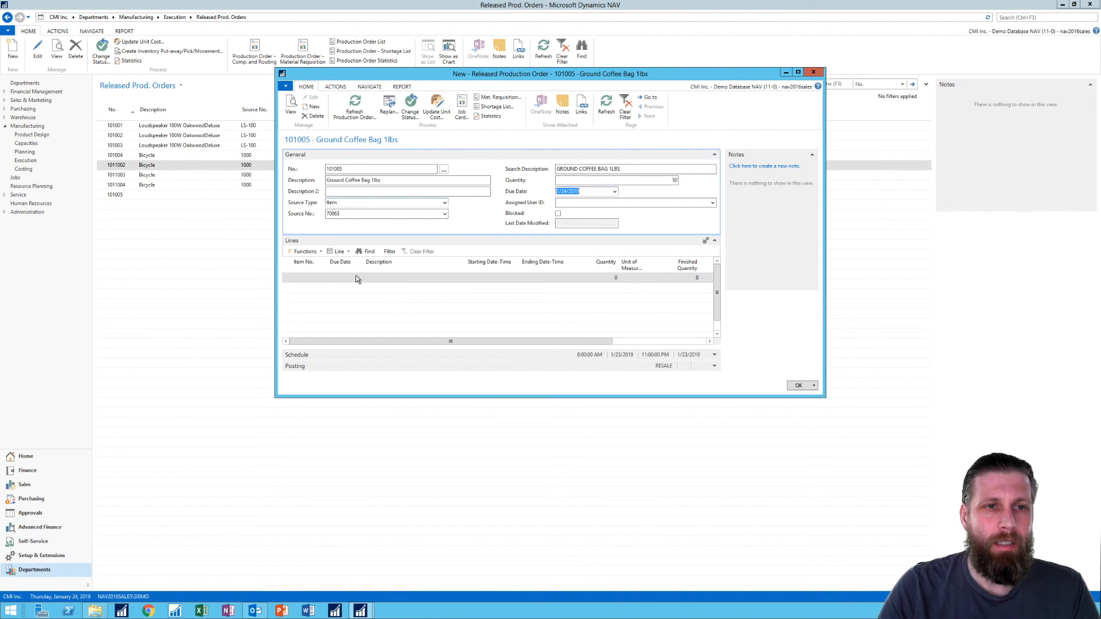
pyautogui.click(355, 109)
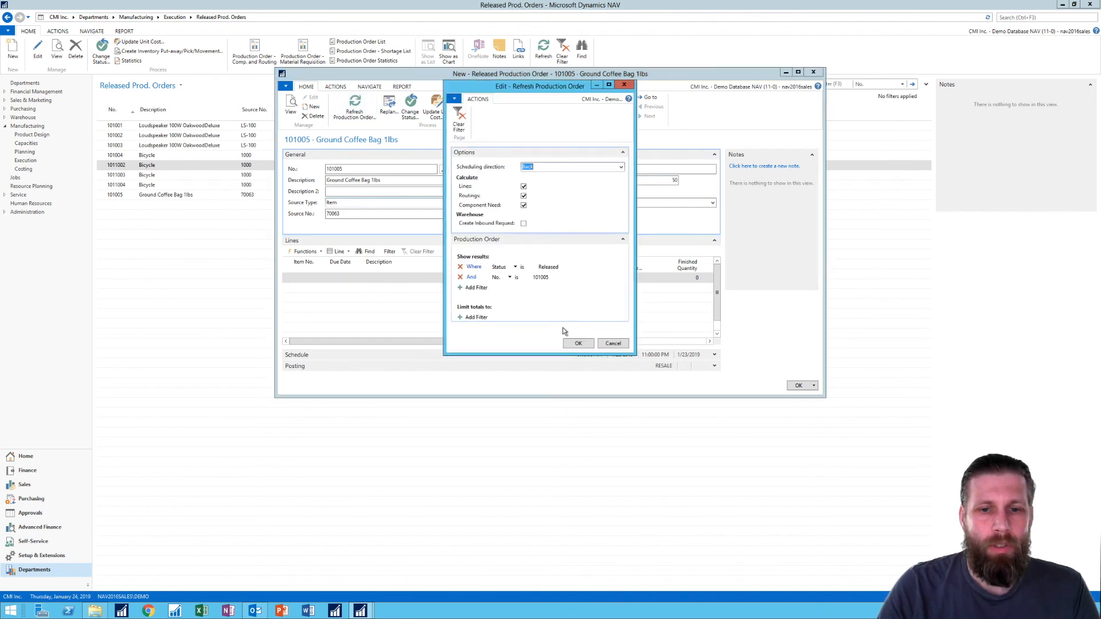
pyautogui.click(576, 343)
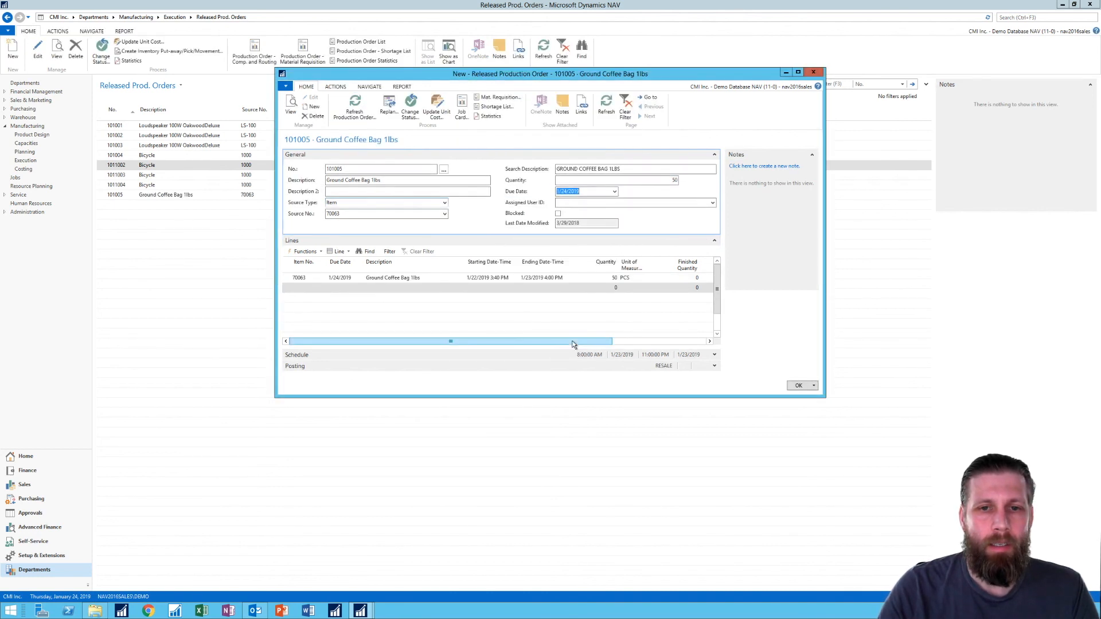
# Step: Review the components of the Ground Coffee Bag 1lbs production order line, checking items, quantities per and expected quantities
pyautogui.click(411, 279)
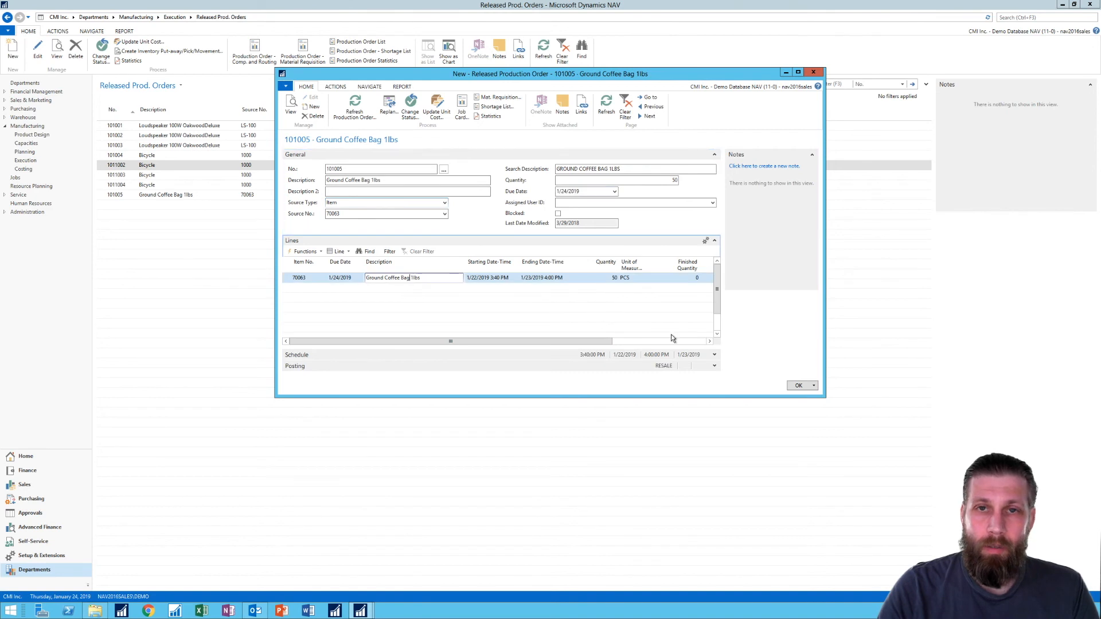
pyautogui.click(338, 251)
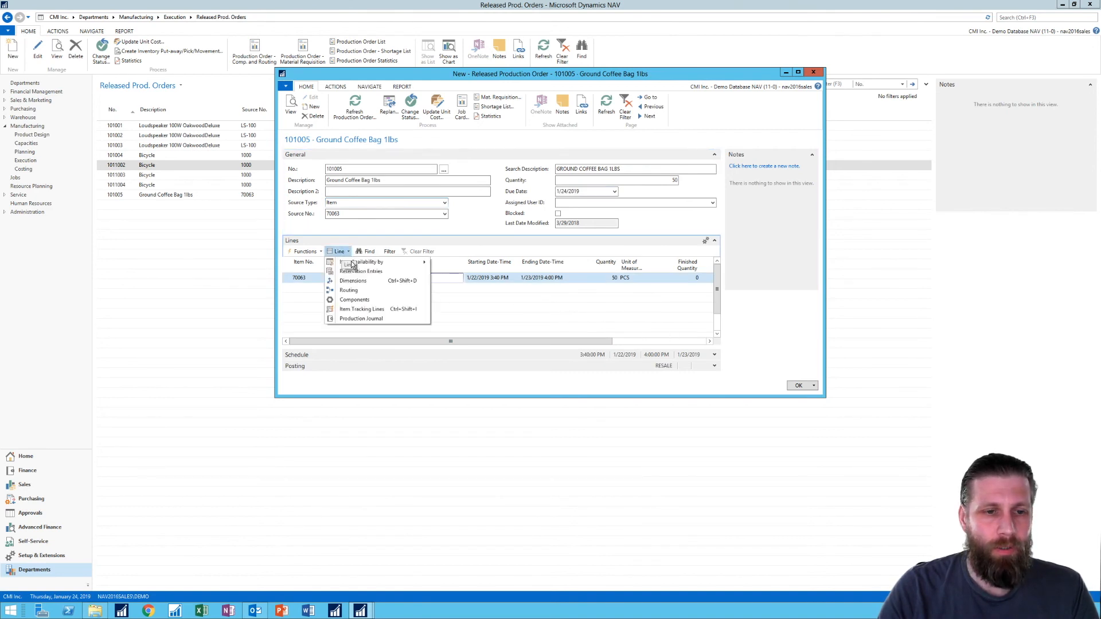
pyautogui.click(379, 299)
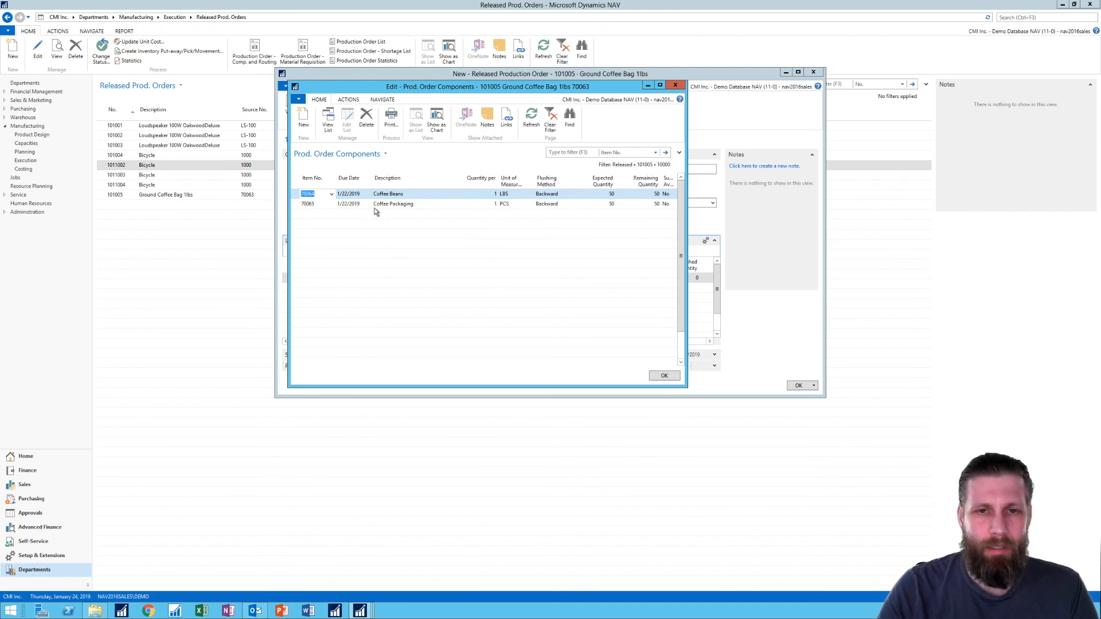
pyautogui.click(676, 86)
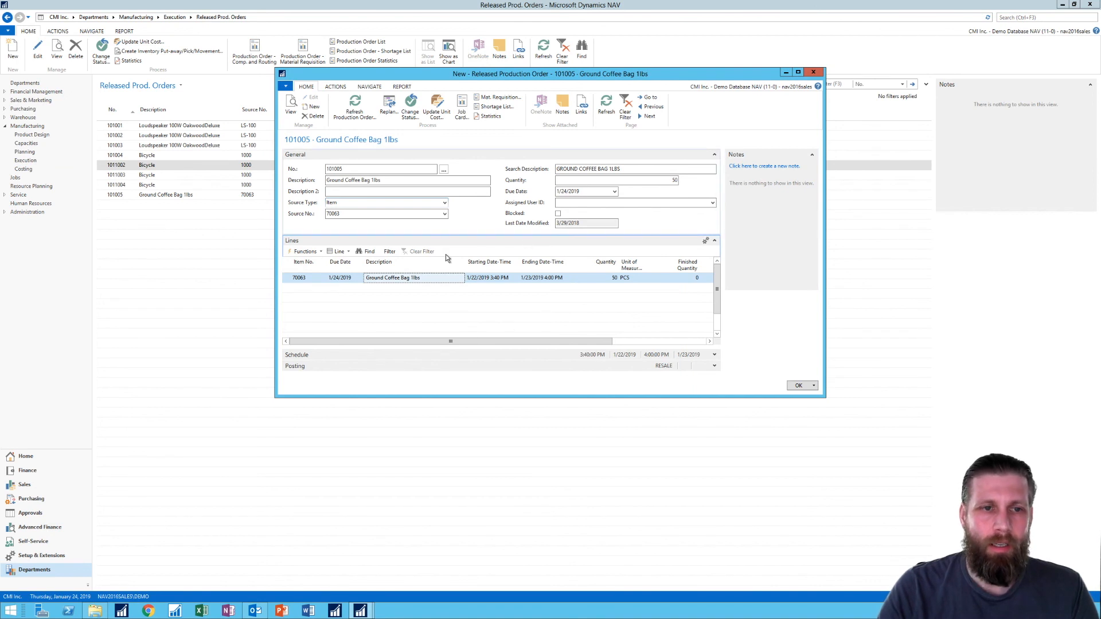
# Step: Review the production journal for the Ground Coffee Bag 1lbs order line and close it without posting
pyautogui.click(338, 251)
pyautogui.click(361, 319)
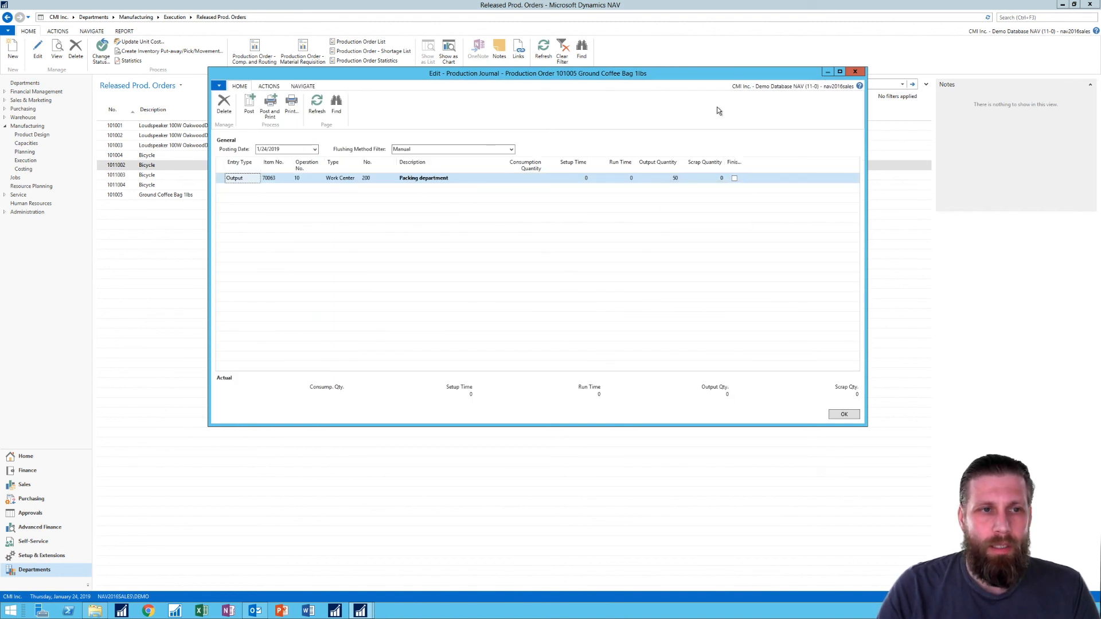
pyautogui.click(854, 72)
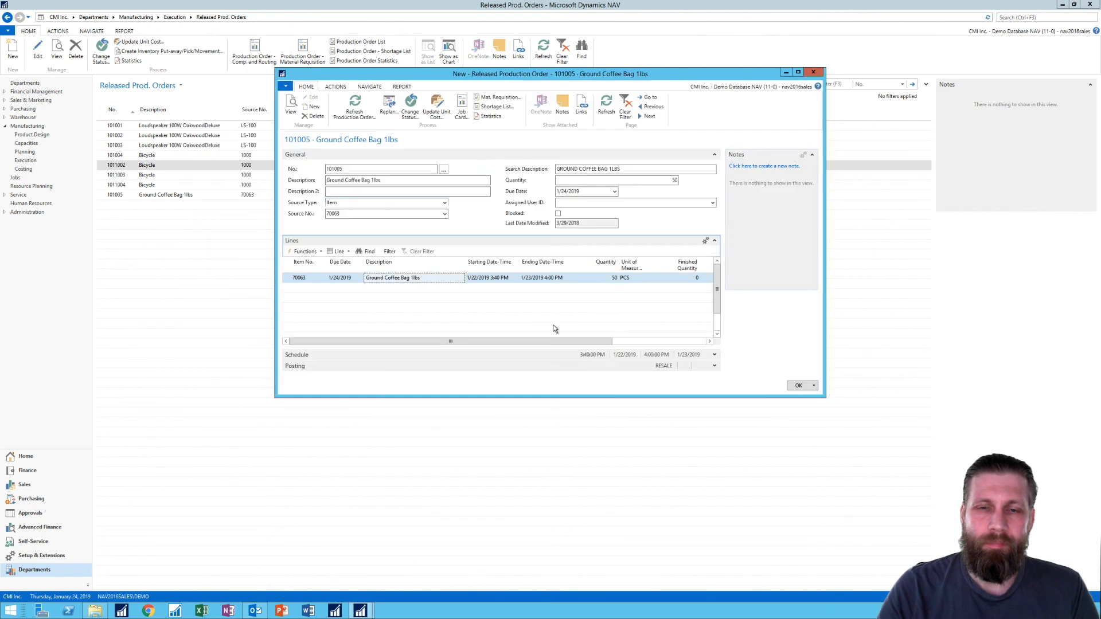